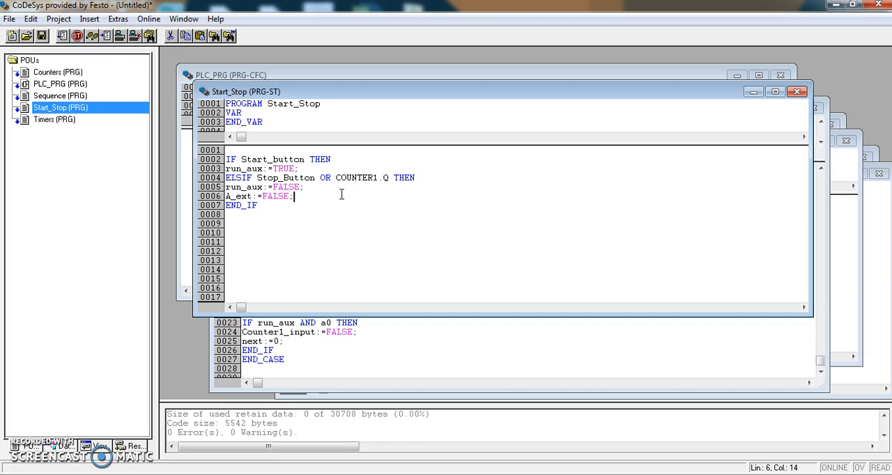
- Add a new visualization named vis1 to the project, and enlarge its window to fill the workspace
mouse_move(357, 179)
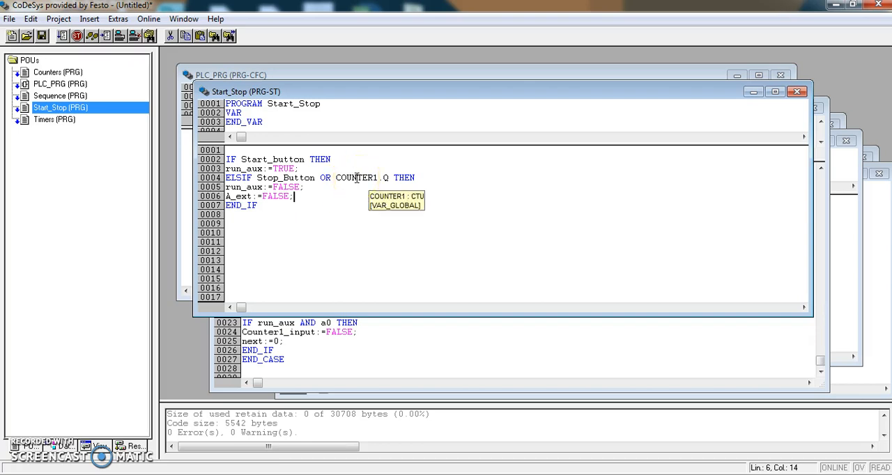
mouse_move(259, 191)
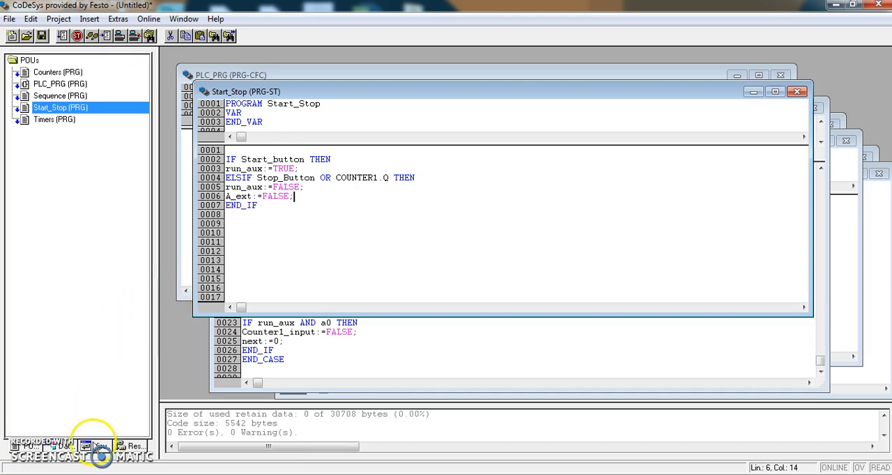
click(99, 447)
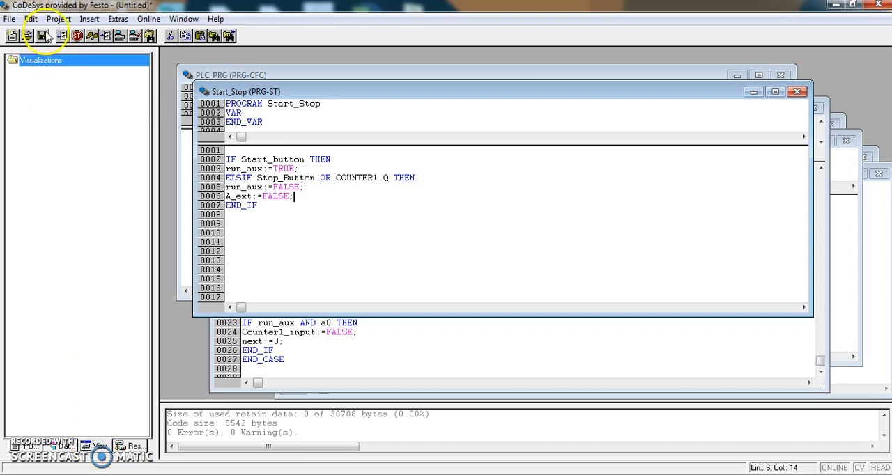
right_click(47, 64)
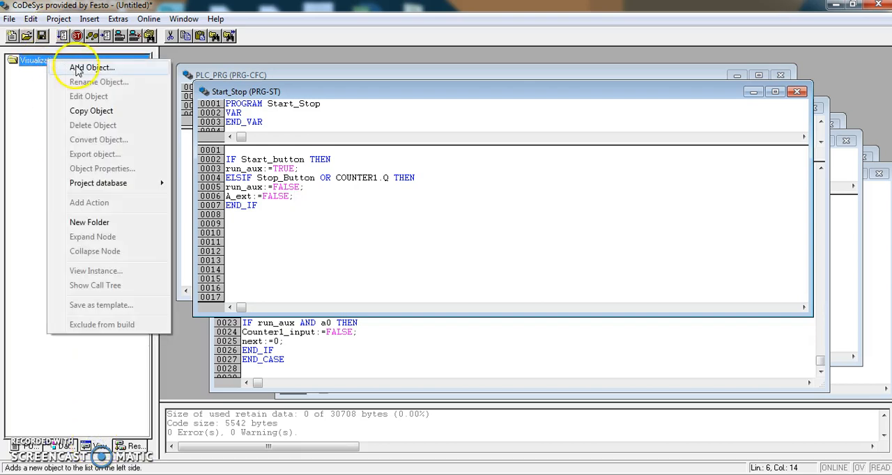
click(80, 64)
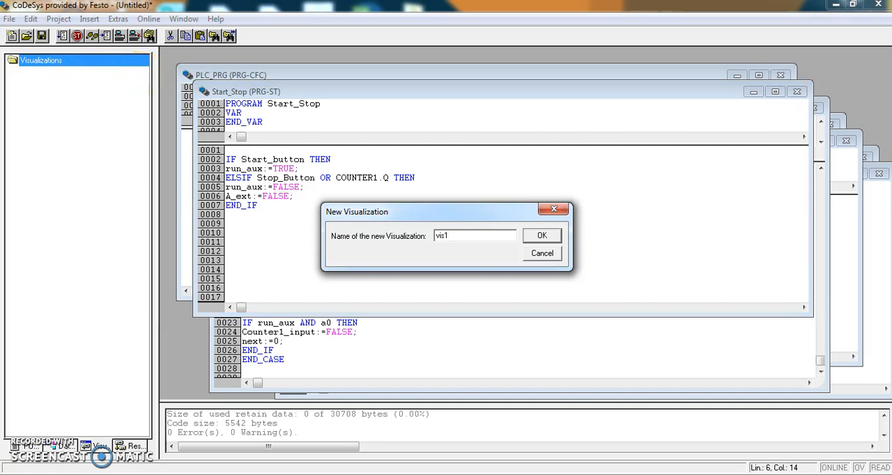
click(538, 236)
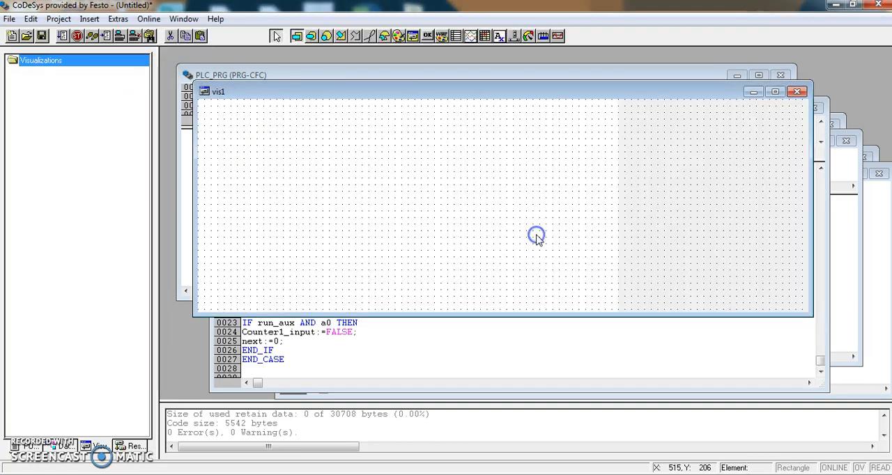
drag(420, 91, 392, 59)
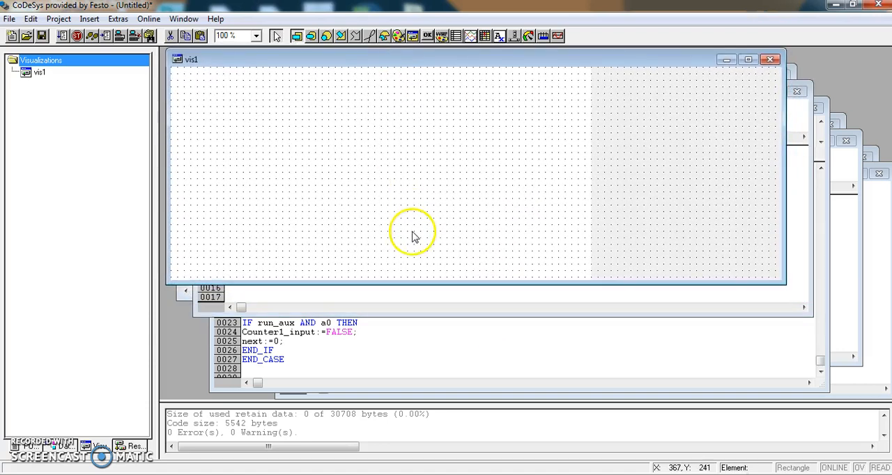
drag(408, 282, 405, 394)
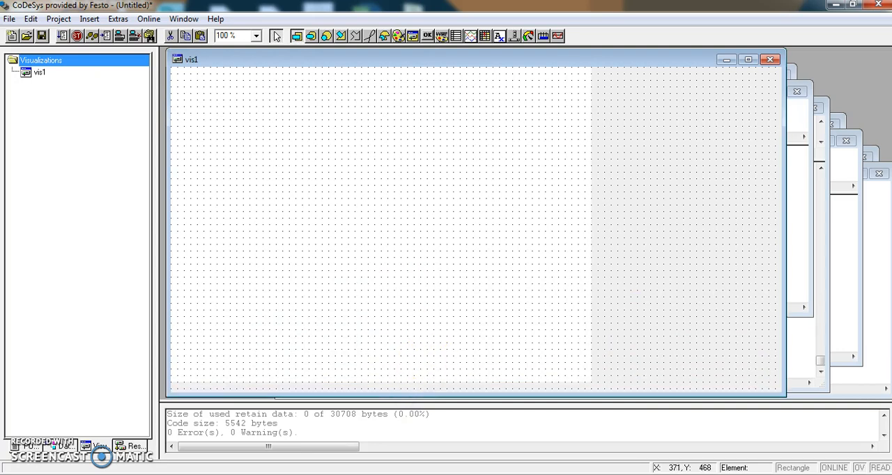
- Check the task diagram in Windows Photo Viewer, and back in CoDeSys insert the ST cycle bitmap across most of the vis1 canvas
key(alt+Tab)
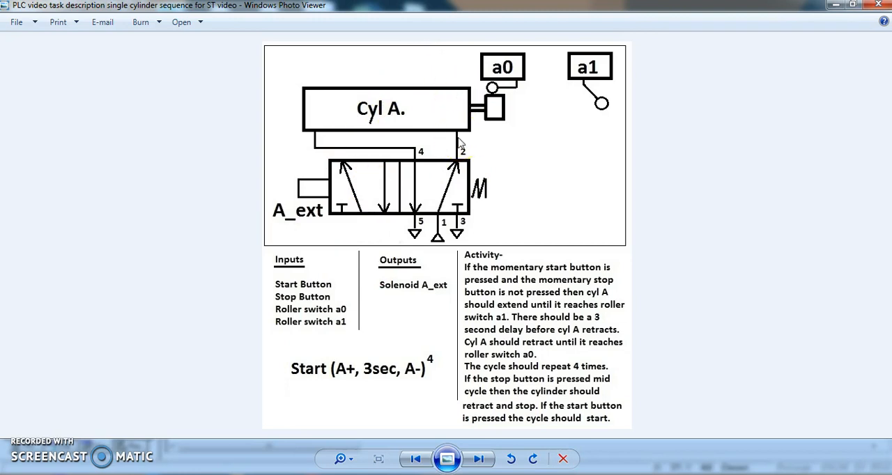
click(274, 474)
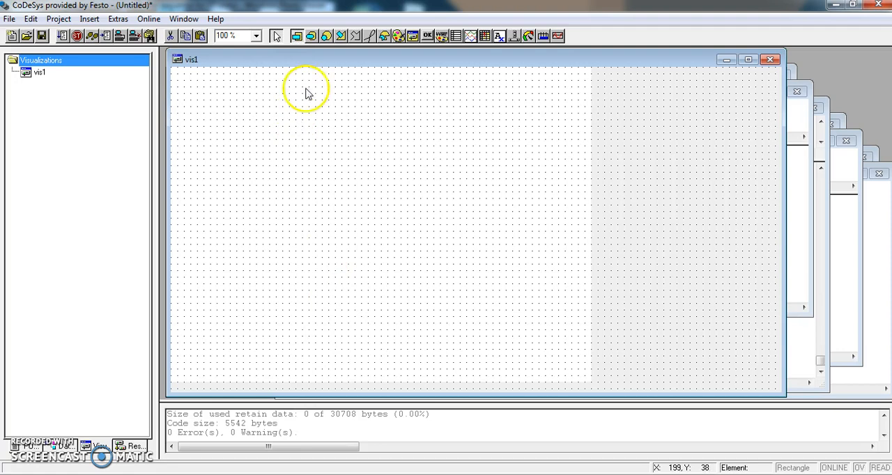
click(399, 35)
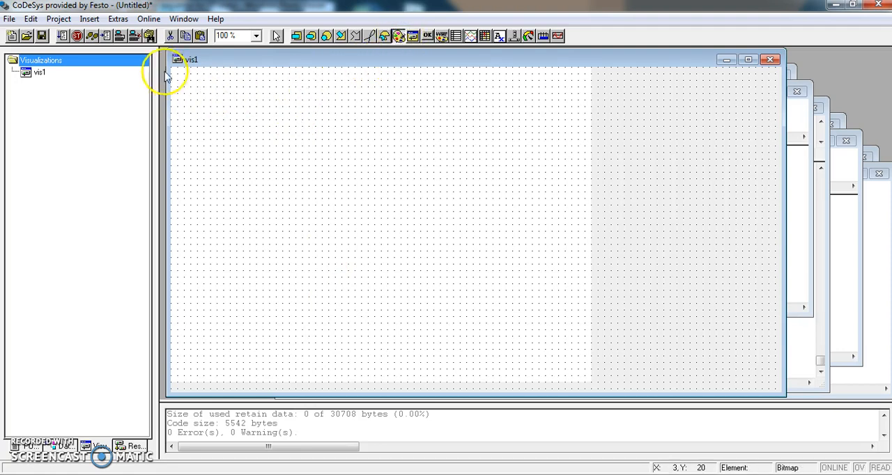
drag(179, 68, 584, 355)
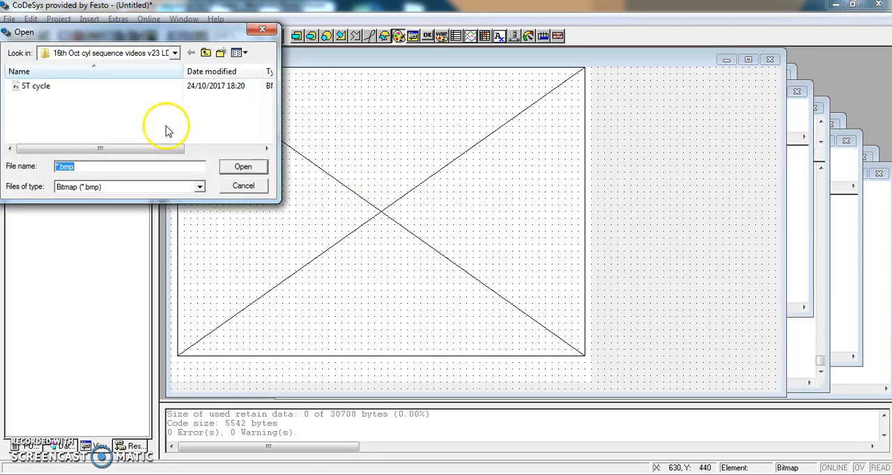
click(39, 86)
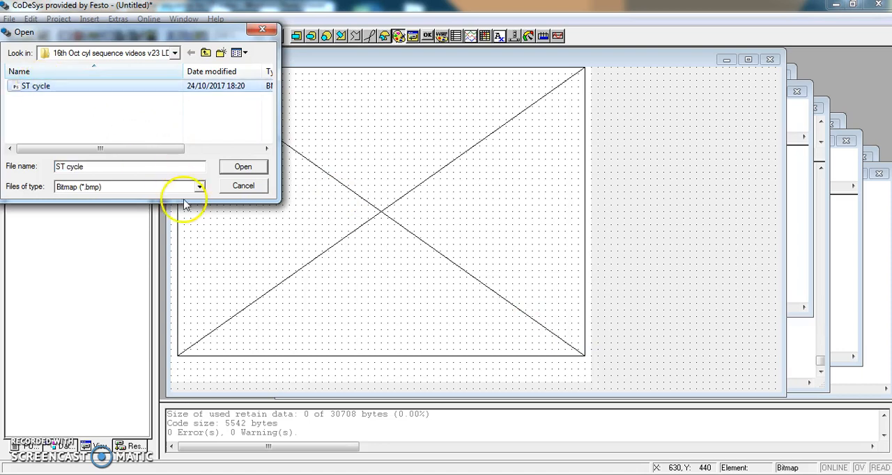
click(243, 166)
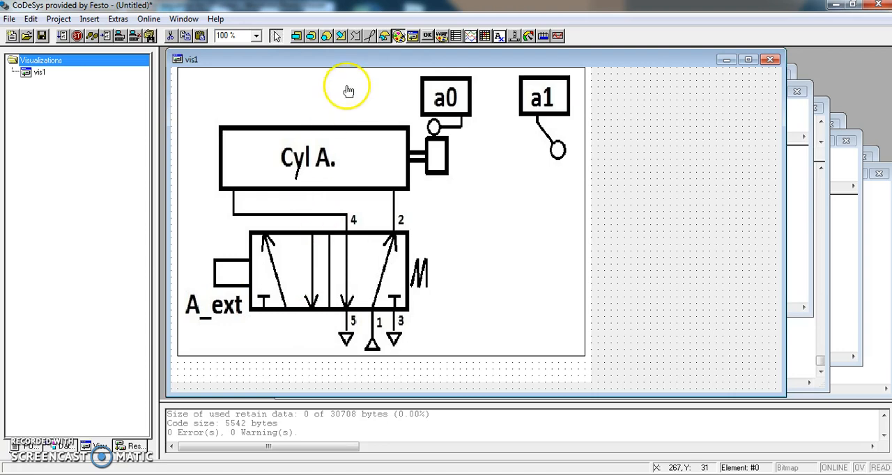
- Draw a button in the empty area below the a1 switch and give it the text START
click(428, 36)
drag(479, 232, 572, 272)
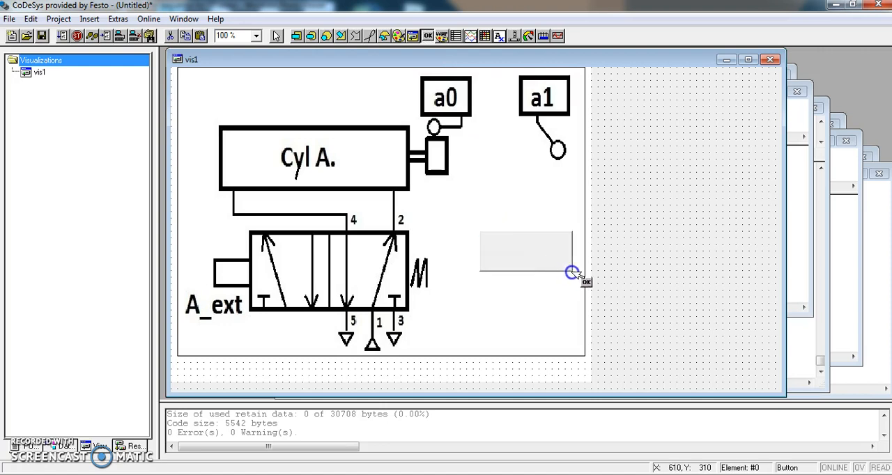
double_click(537, 258)
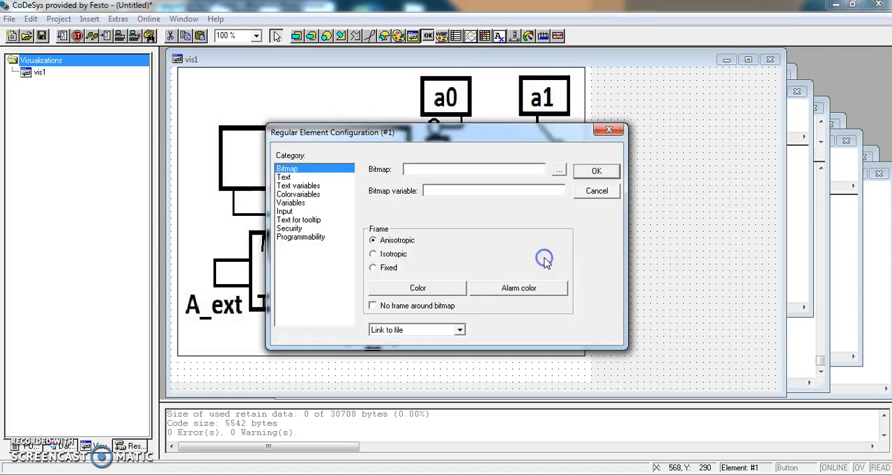
click(306, 176)
click(422, 175)
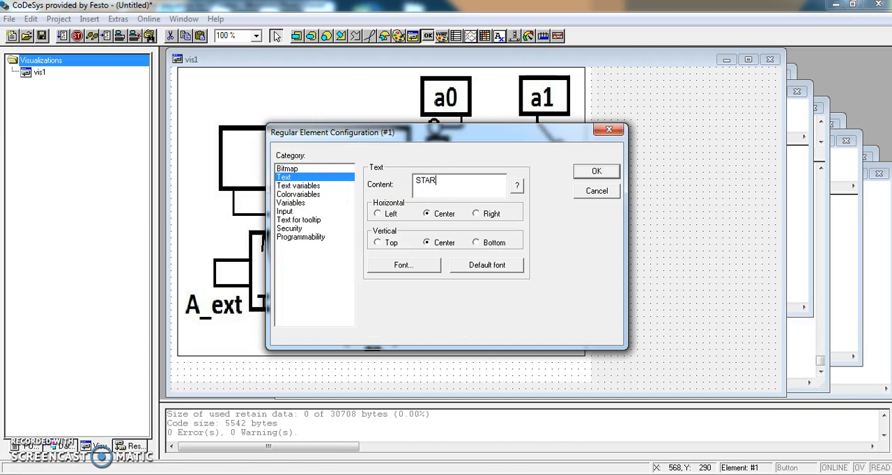
- Configure the START button's input to tap the global variable Start_button
click(293, 212)
click(371, 195)
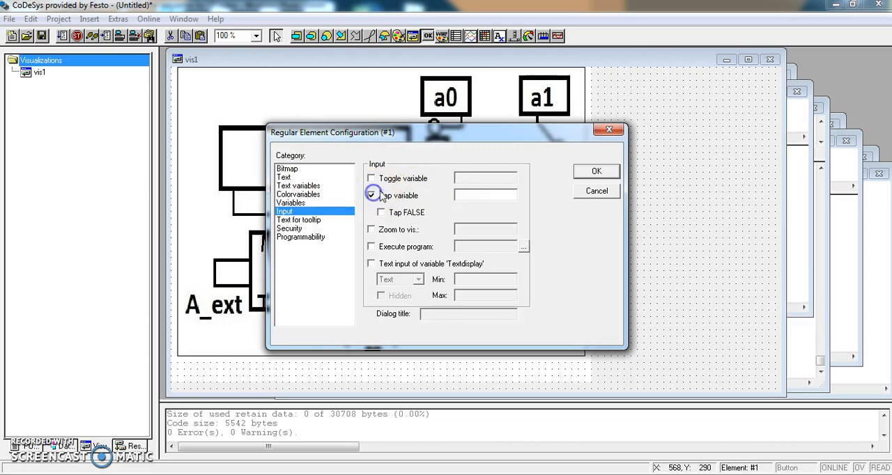
double_click(469, 195)
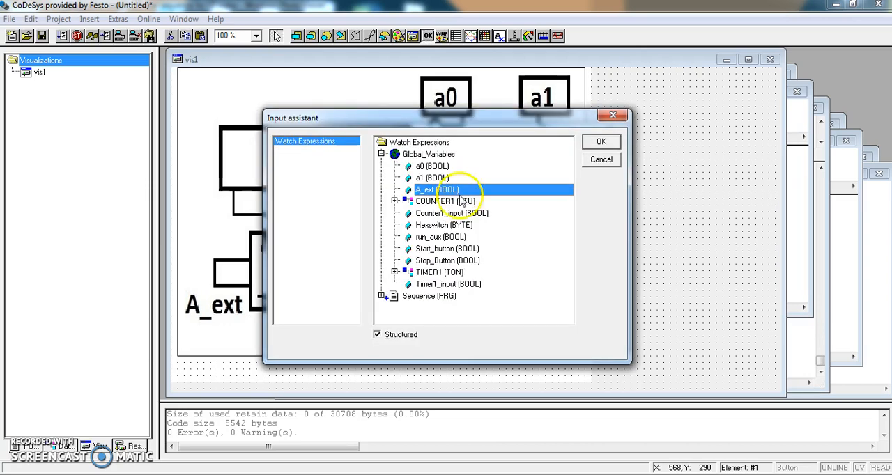
click(435, 248)
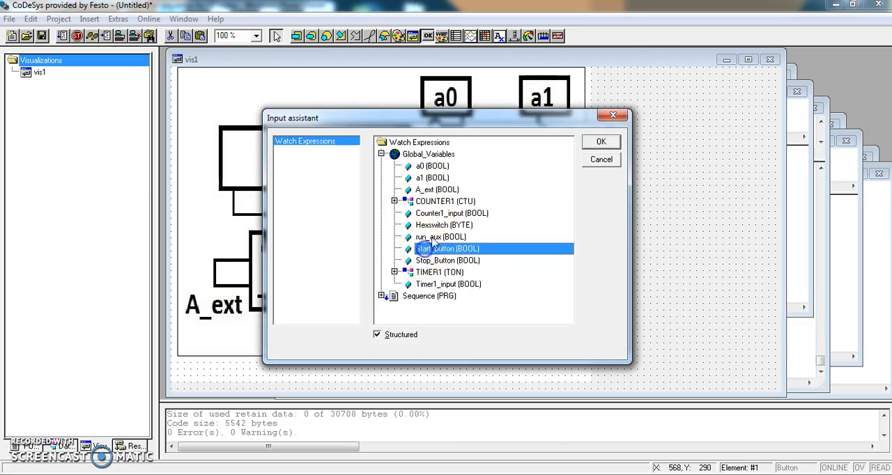
click(602, 144)
click(593, 172)
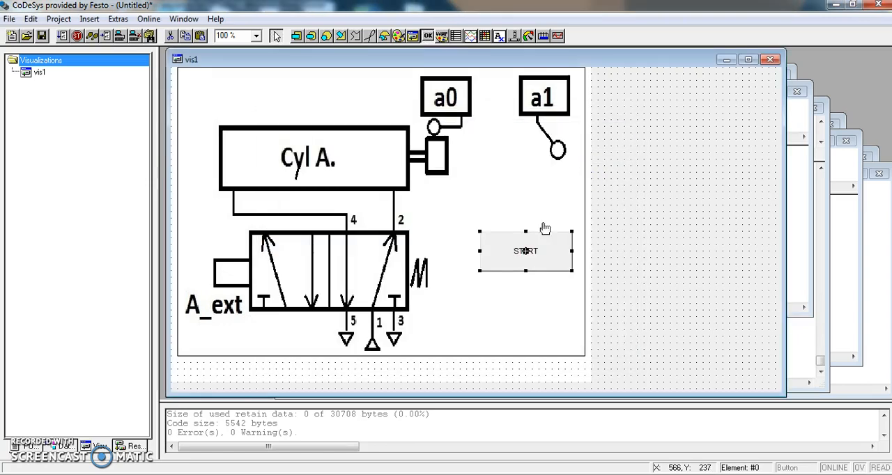
click(506, 265)
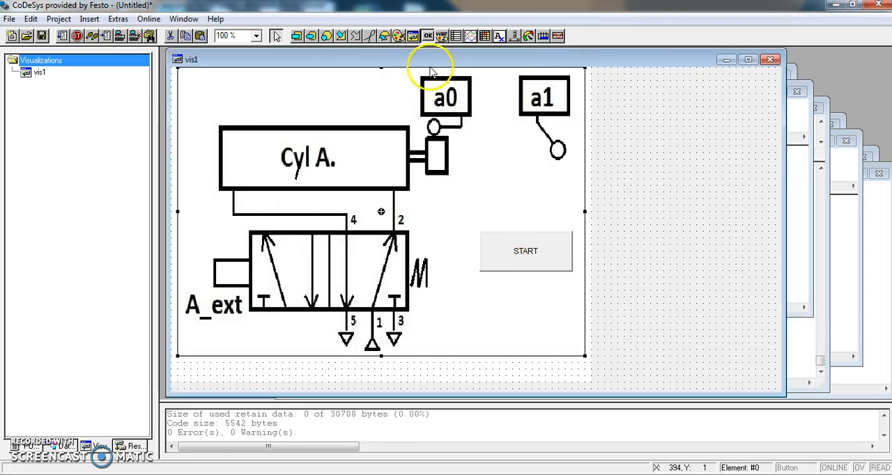
- Draw a second button of similar size directly below the START button and give it the text STOP
click(428, 35)
drag(479, 277, 574, 312)
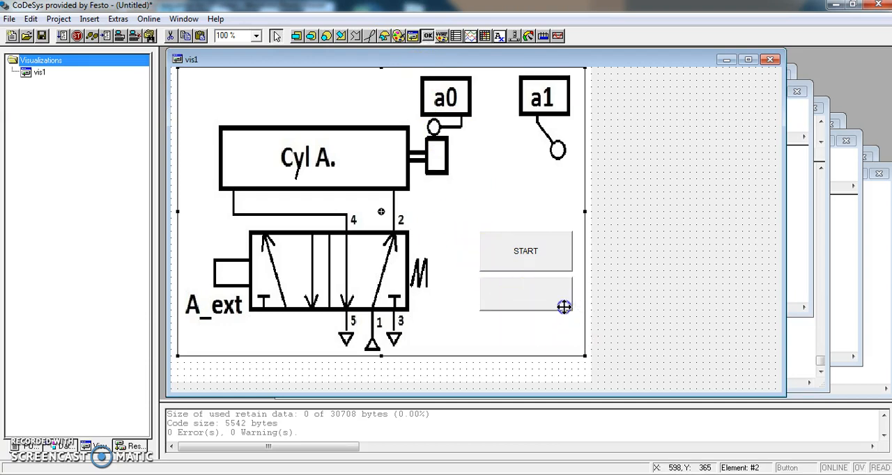
click(332, 179)
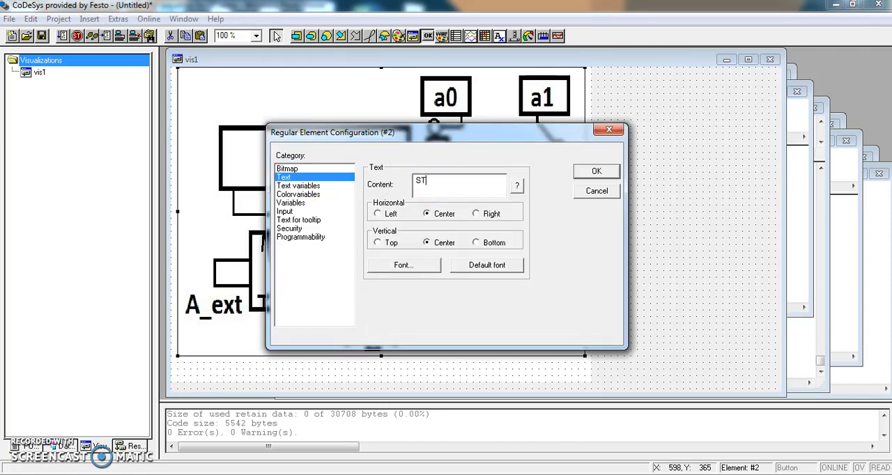
- Configure the STOP button's input to tap the global variable Stop_Button
click(296, 211)
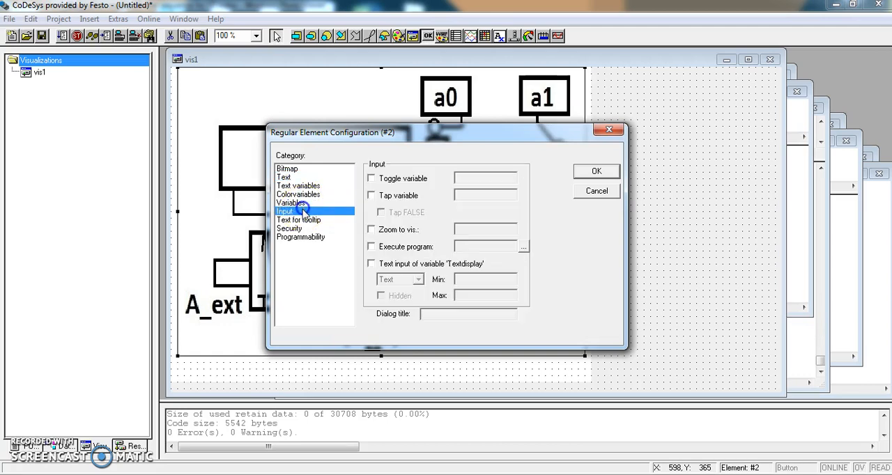
click(371, 195)
click(457, 196)
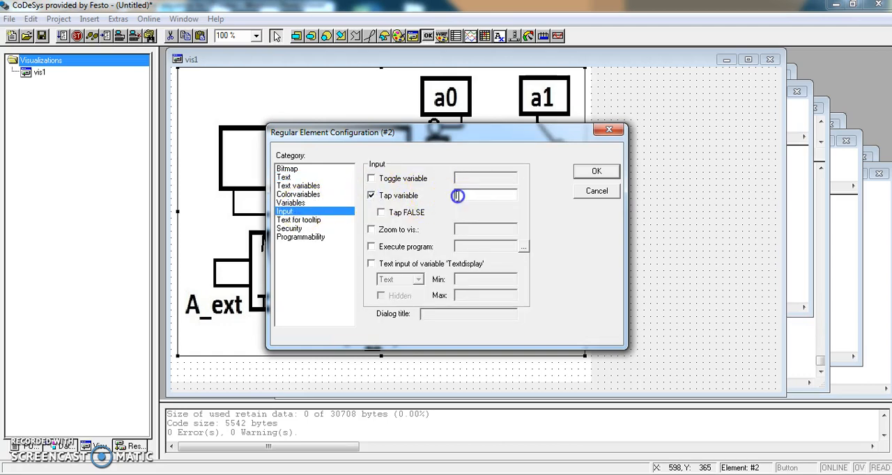
key(F2)
click(418, 260)
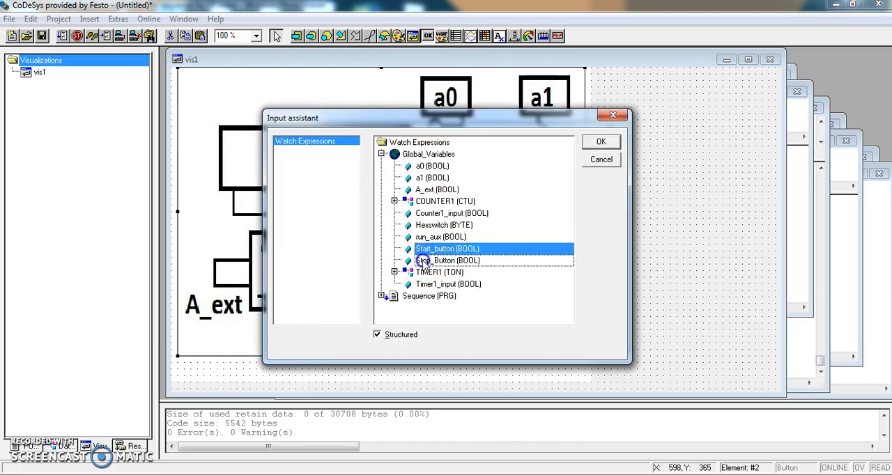
click(600, 142)
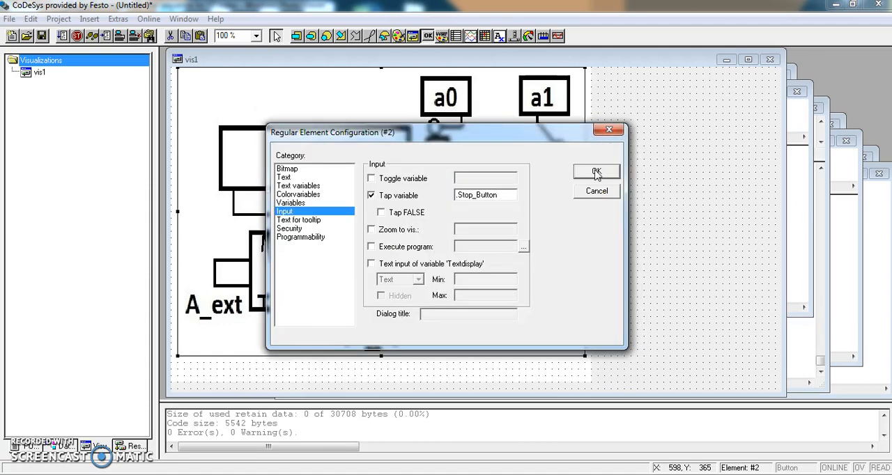
click(597, 170)
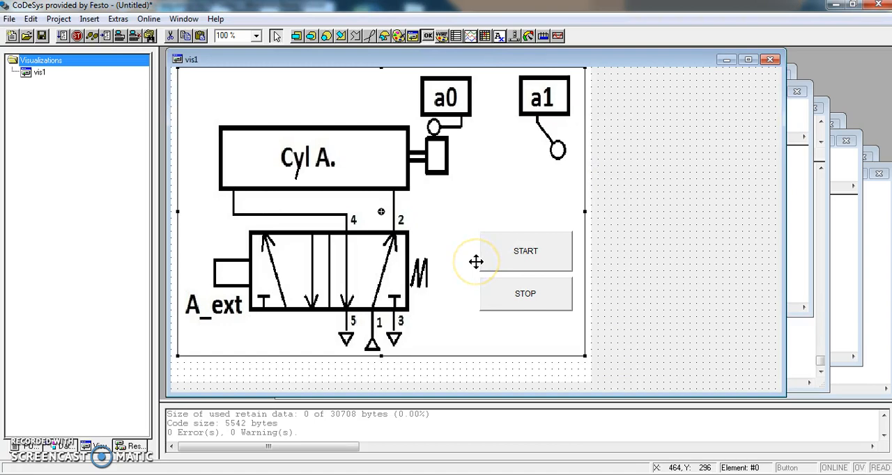
- Draw a button inside the a0 roller switch box on the diagram and give it the text a0
click(427, 38)
drag(429, 83, 464, 108)
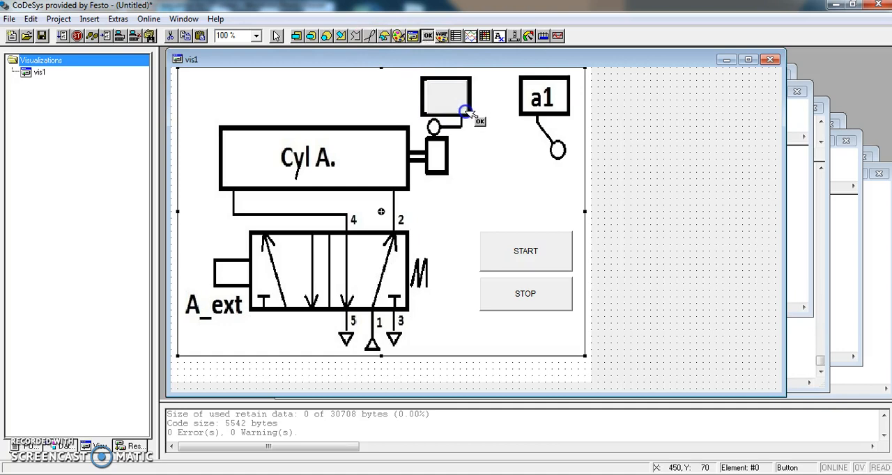
double_click(460, 108)
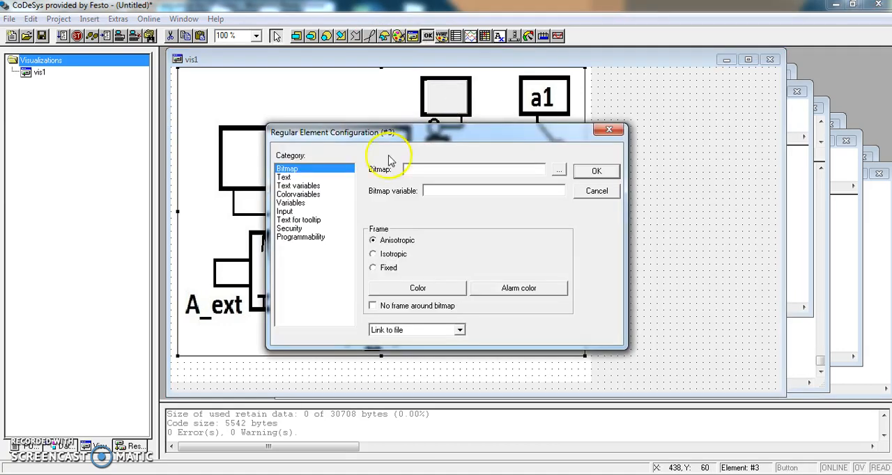
click(285, 177)
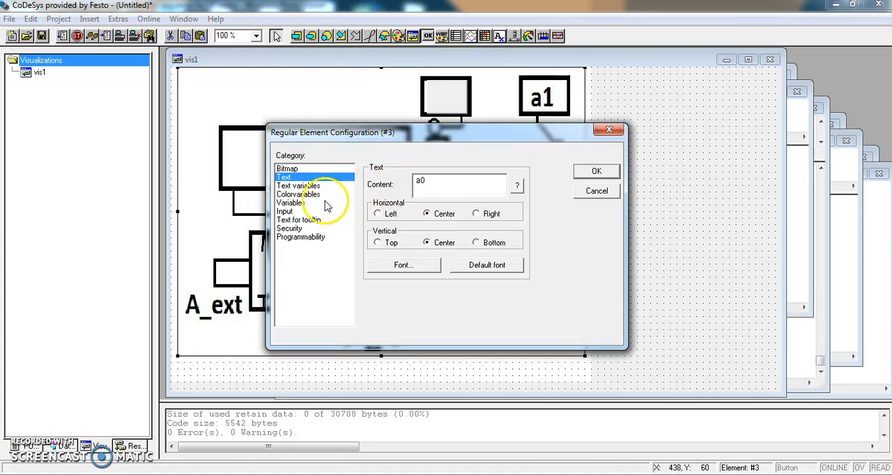
- Configure the a0 button's input to toggle the global variable a0
click(293, 212)
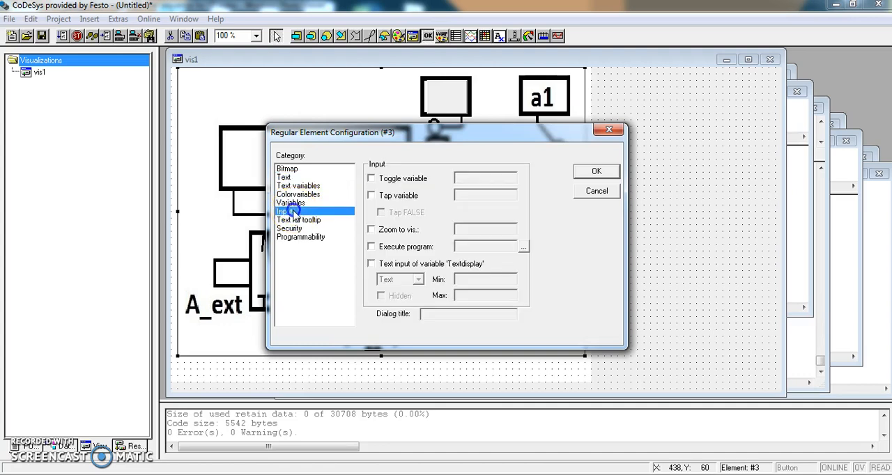
click(371, 178)
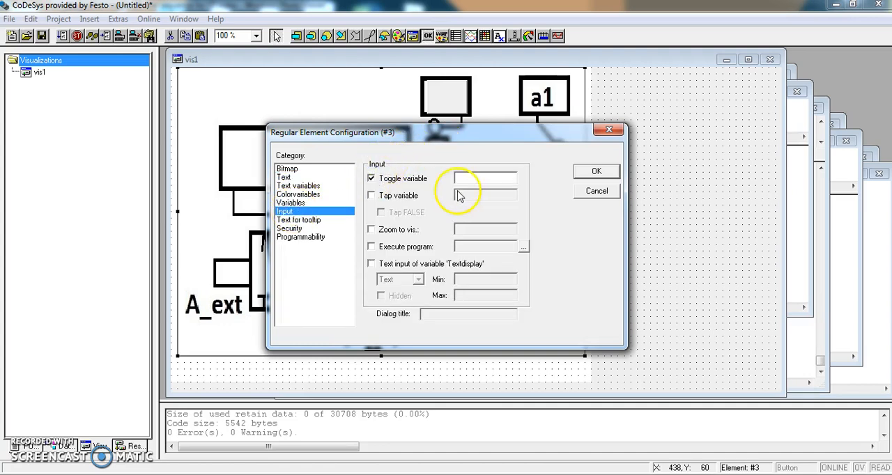
key(F2)
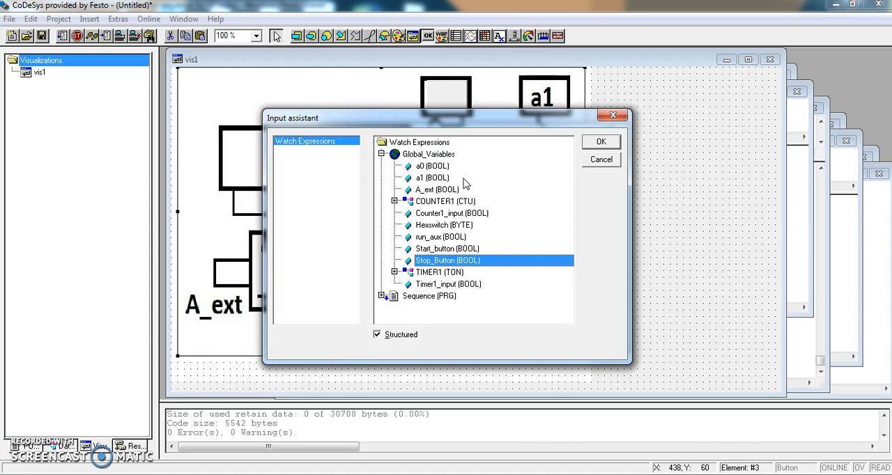
click(424, 166)
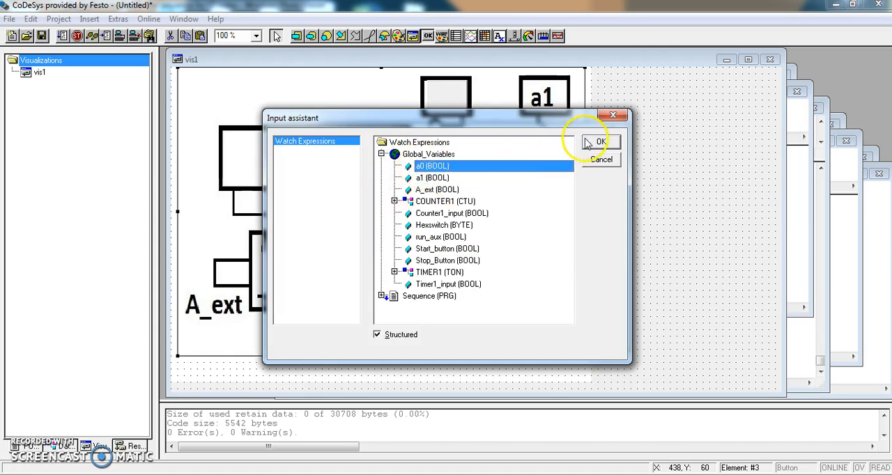
click(590, 142)
click(594, 170)
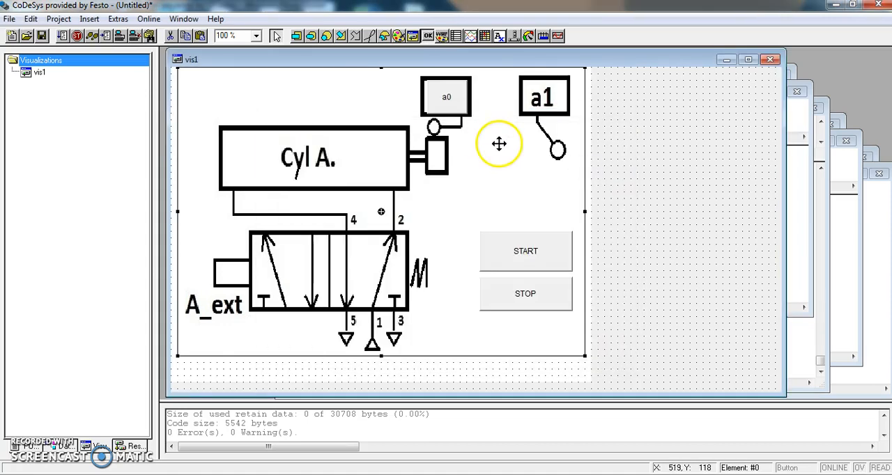
- Draw a button inside the a1 roller switch box on the diagram and give it the text a1
click(427, 37)
drag(523, 79, 568, 113)
double_click(559, 110)
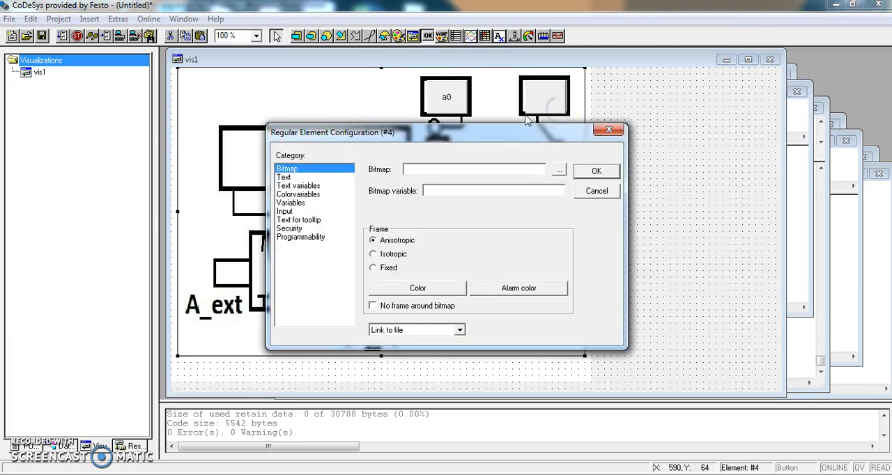
click(321, 177)
click(434, 183)
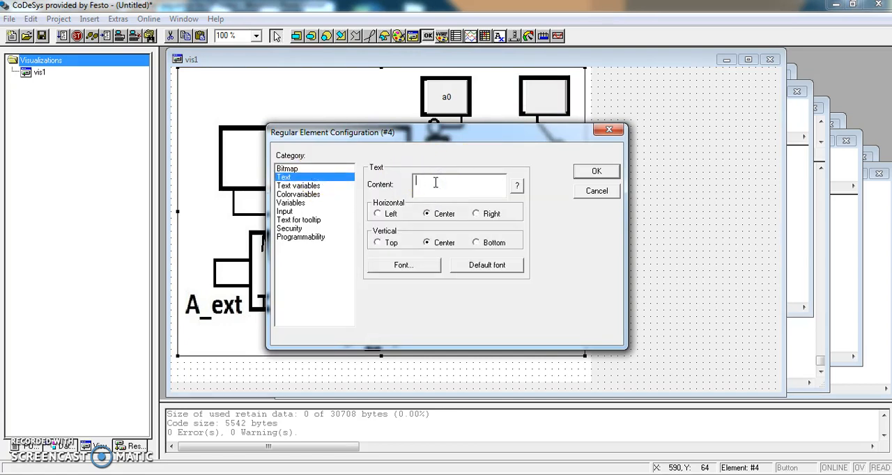
- Configure the a1 button's input to toggle the global variable a1
click(291, 212)
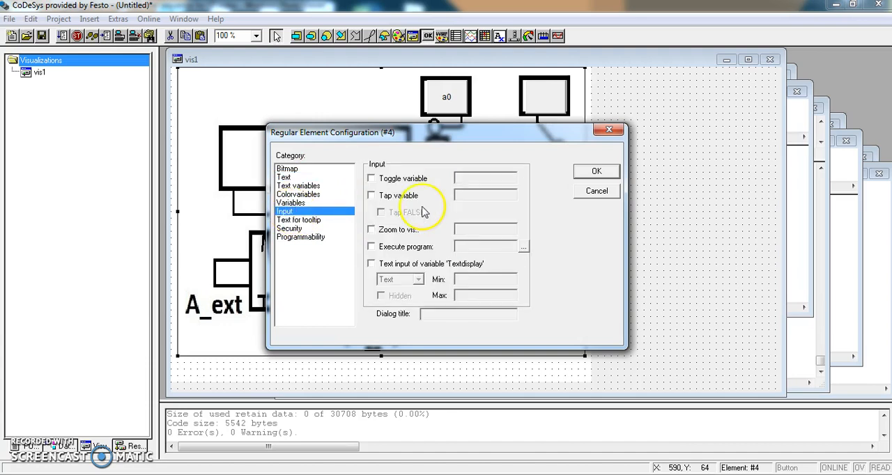
click(373, 180)
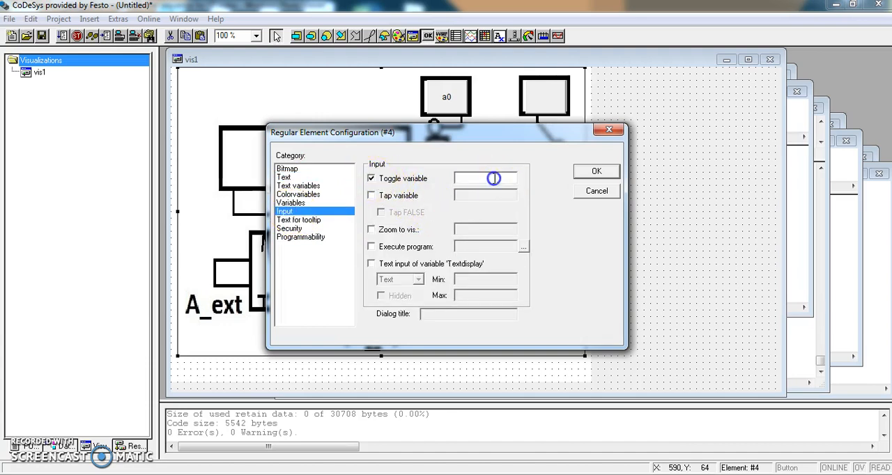
key(F2)
click(434, 178)
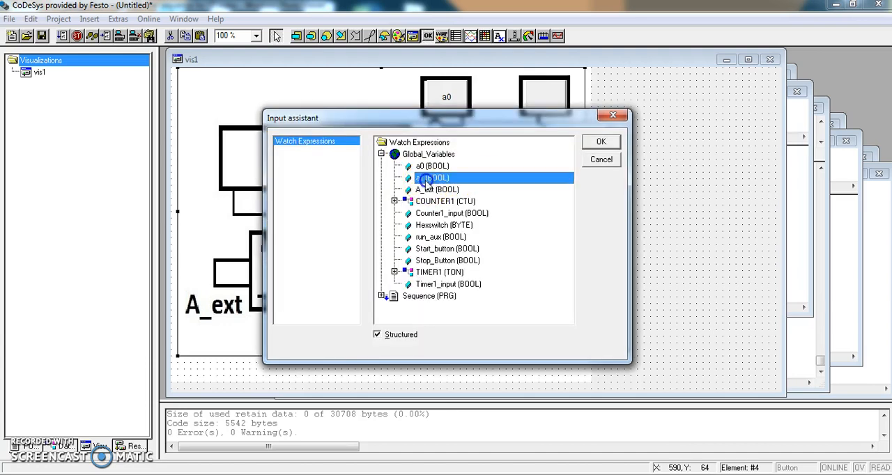
click(601, 142)
click(591, 172)
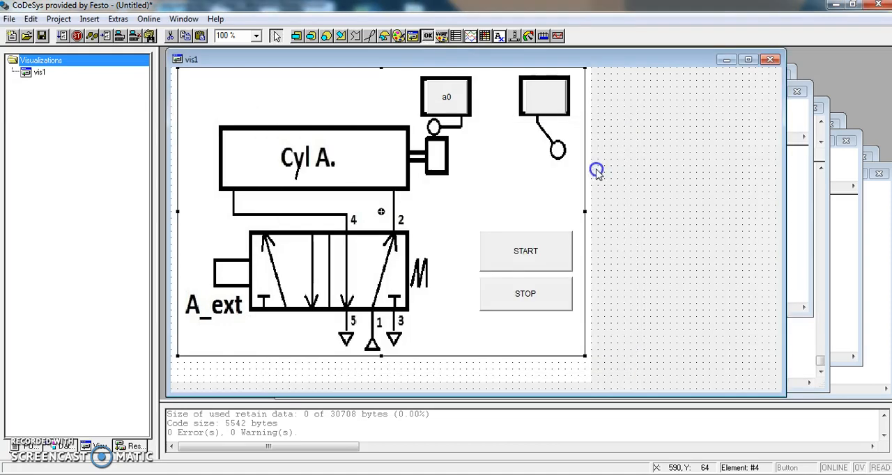
click(533, 168)
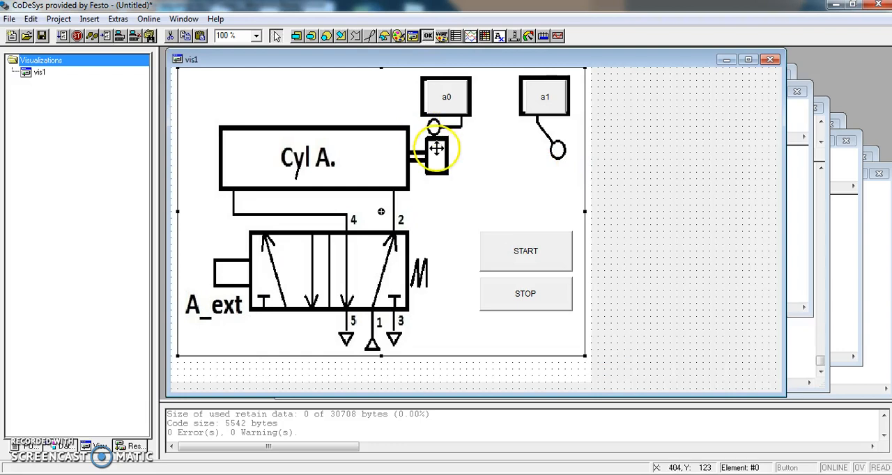
- Draw a rectangle inside the valve's solenoid box above the A_ext label and give it the text A_ext
click(297, 36)
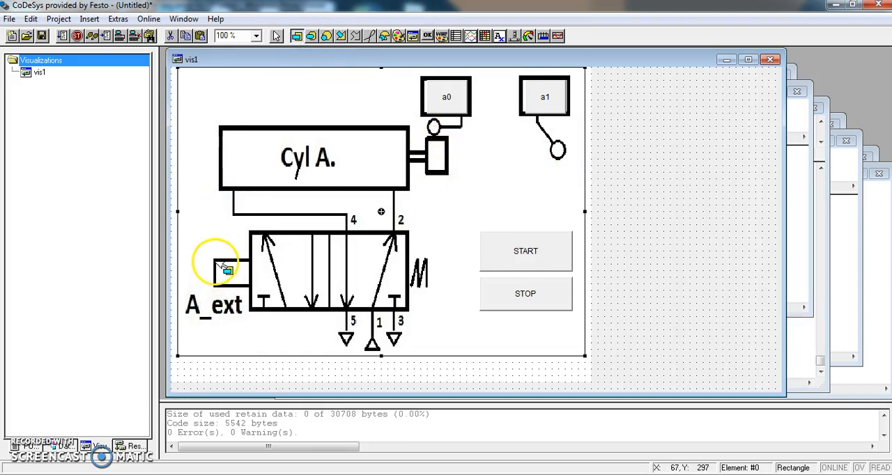
drag(219, 262, 257, 279)
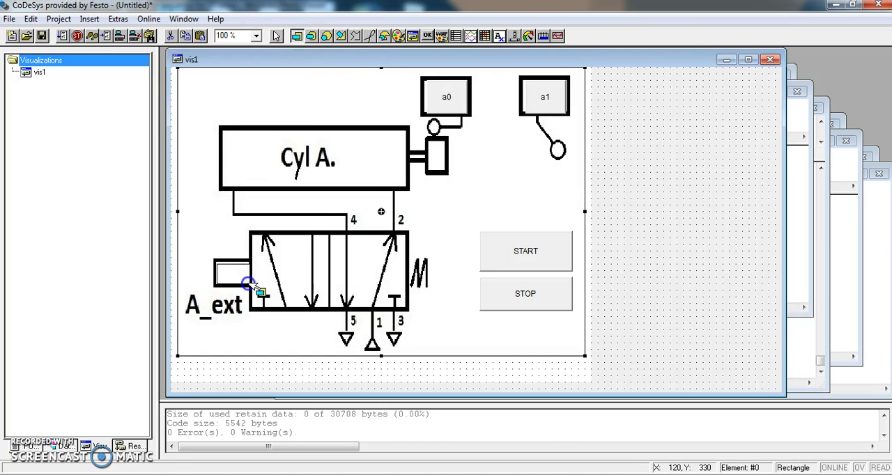
double_click(234, 272)
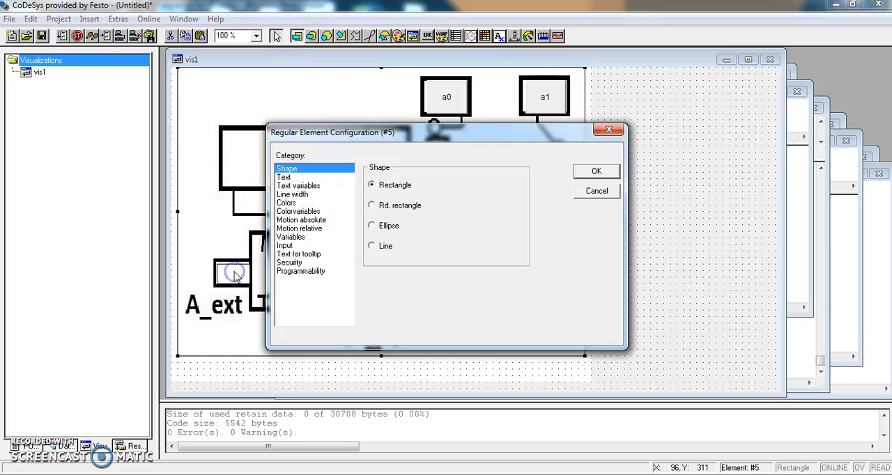
click(287, 177)
click(426, 181)
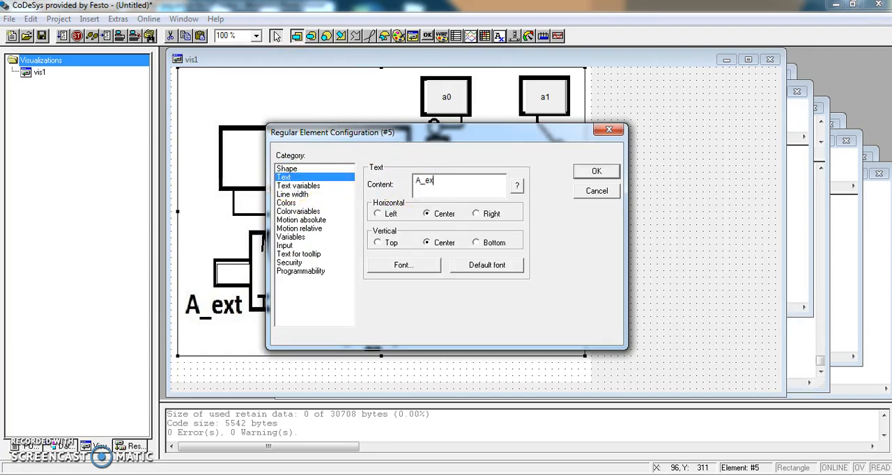
- Set the A_ext rectangle's inside color to light grey and its inside alarm color to orange
click(296, 203)
click(410, 191)
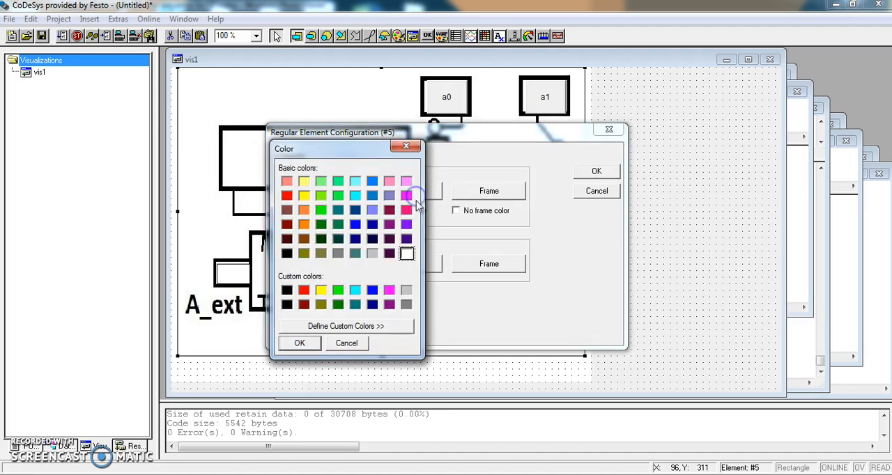
click(372, 253)
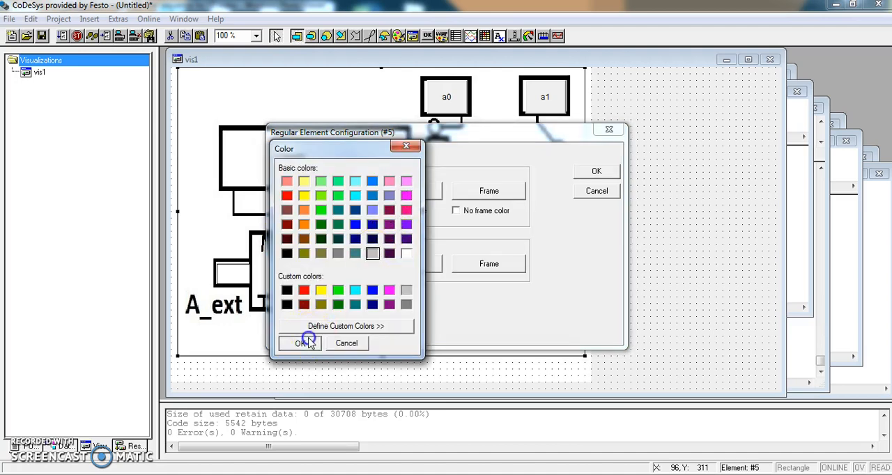
click(301, 343)
click(409, 263)
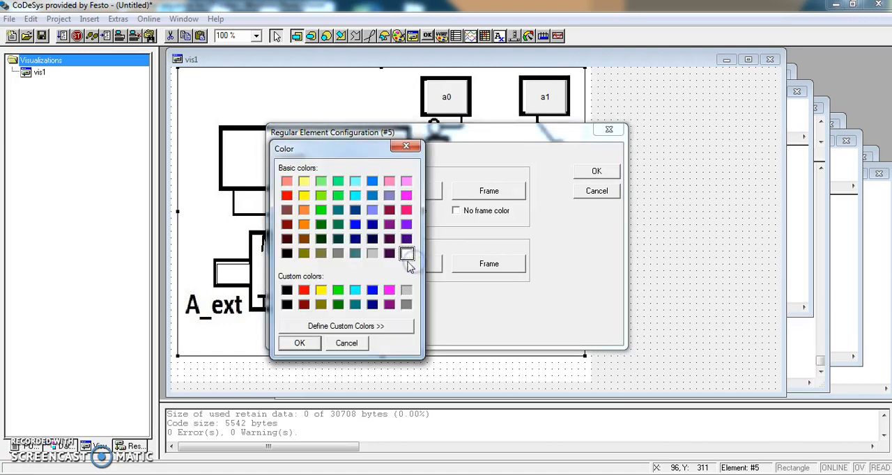
click(304, 224)
click(298, 342)
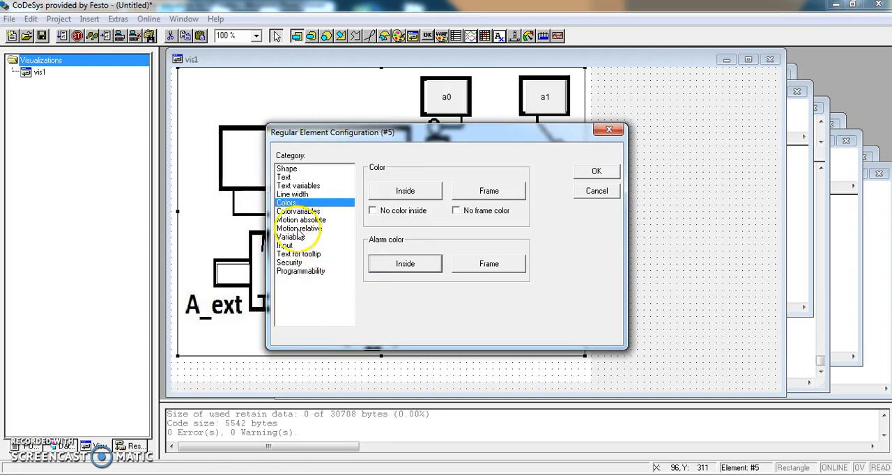
- Link the A_ext rectangle's color change to the global variable A_ext
click(298, 229)
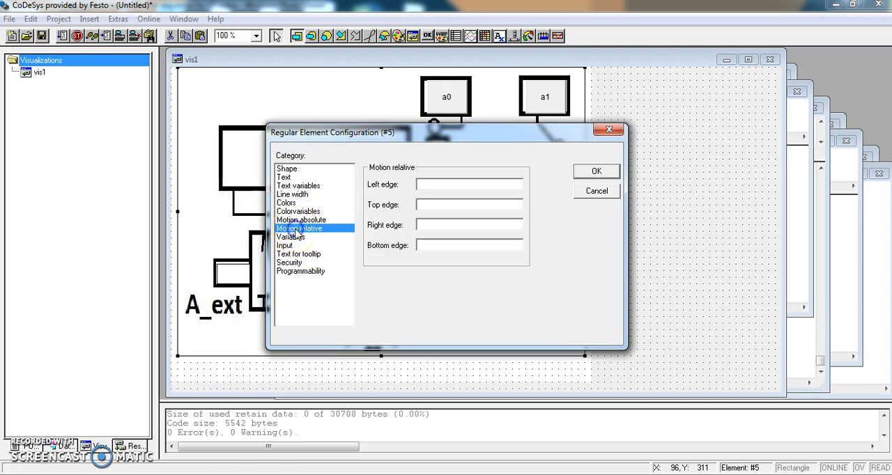
click(291, 237)
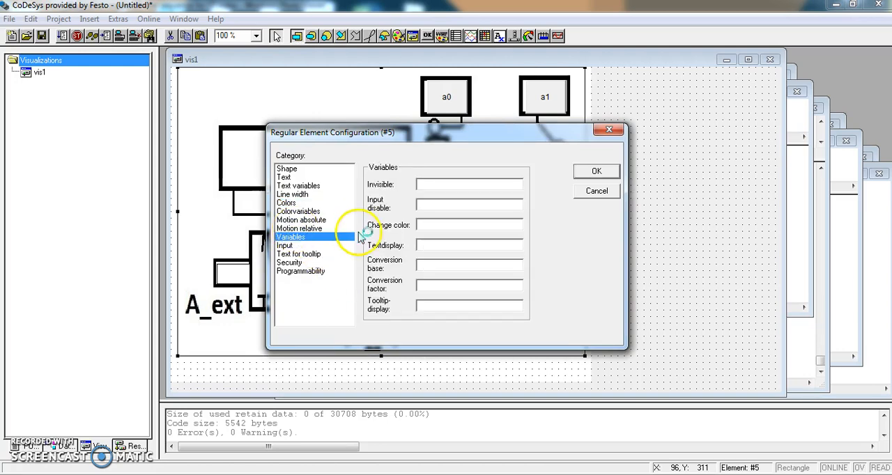
click(432, 226)
key(F2)
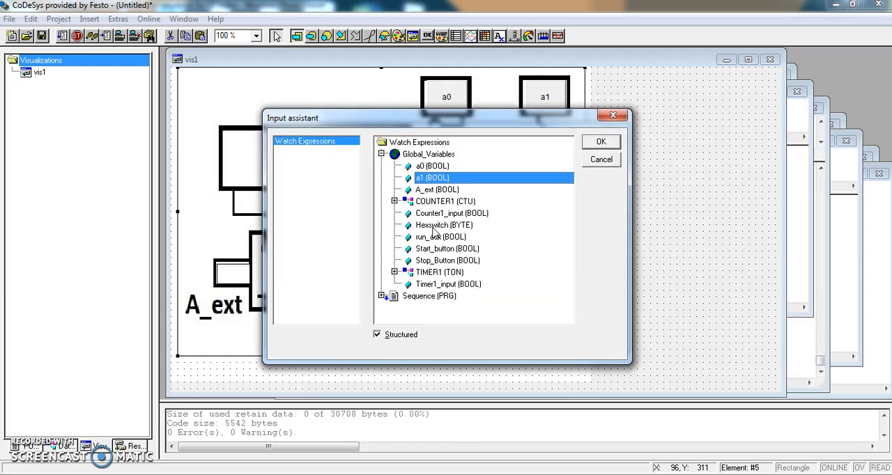
click(427, 190)
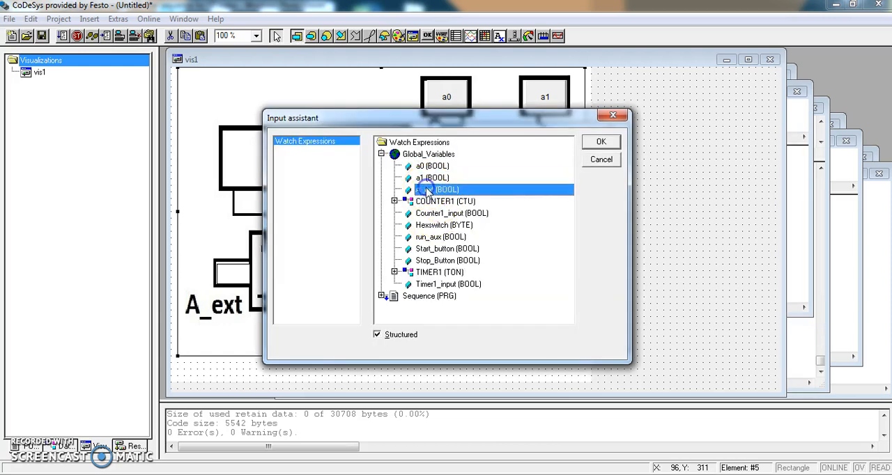
click(600, 141)
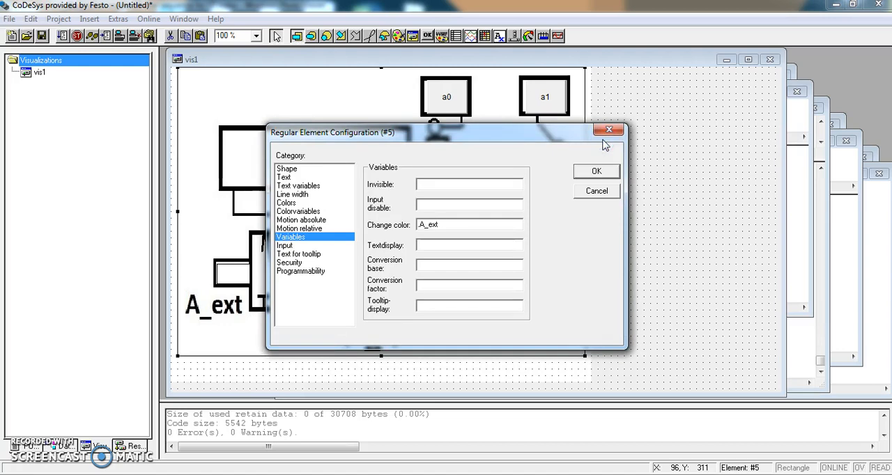
click(589, 172)
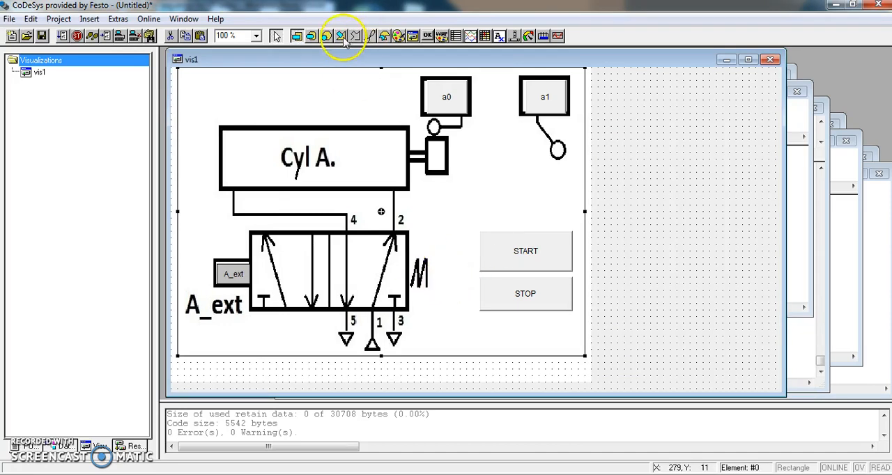
- Draw a rectangle below the STOP button, beside valve port 3, with the two-line text "Actual Count" and "%S"
click(296, 35)
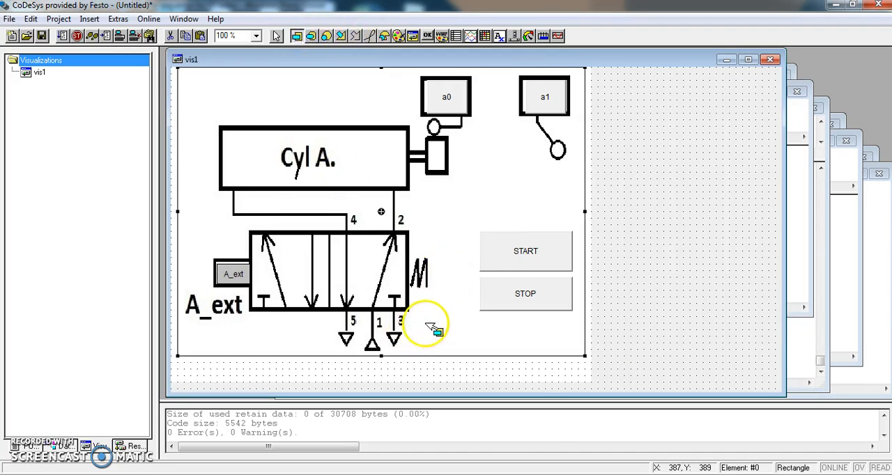
drag(427, 323, 492, 349)
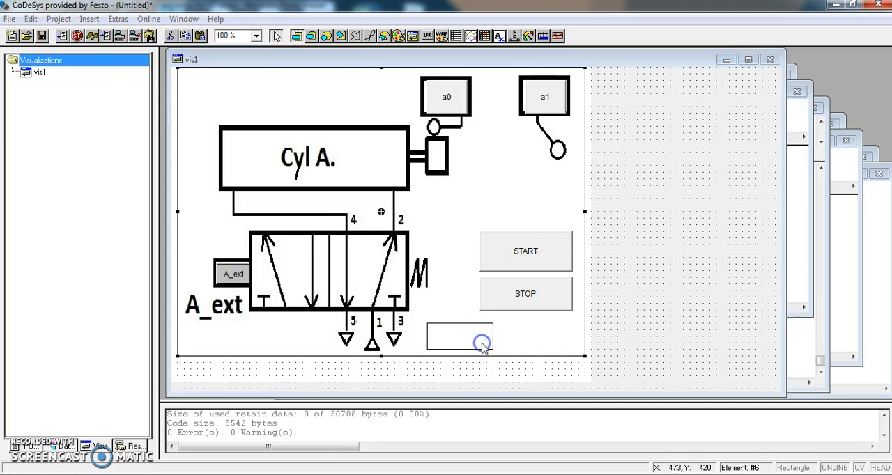
double_click(482, 336)
click(286, 177)
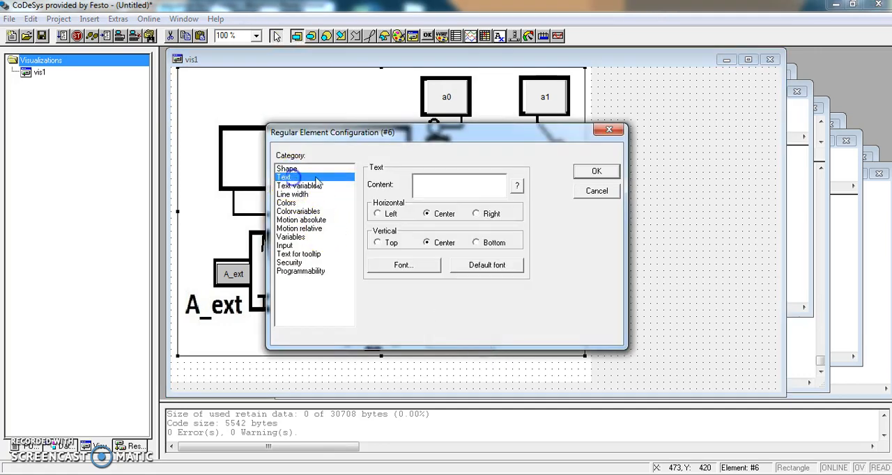
click(430, 183)
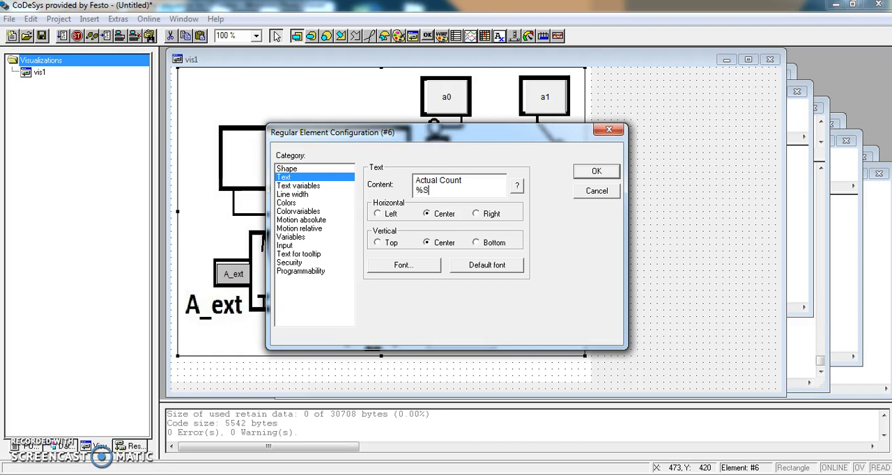
- Set the Actual Count rectangle's text display variable to the CV value of COUNTER1
click(295, 237)
click(423, 245)
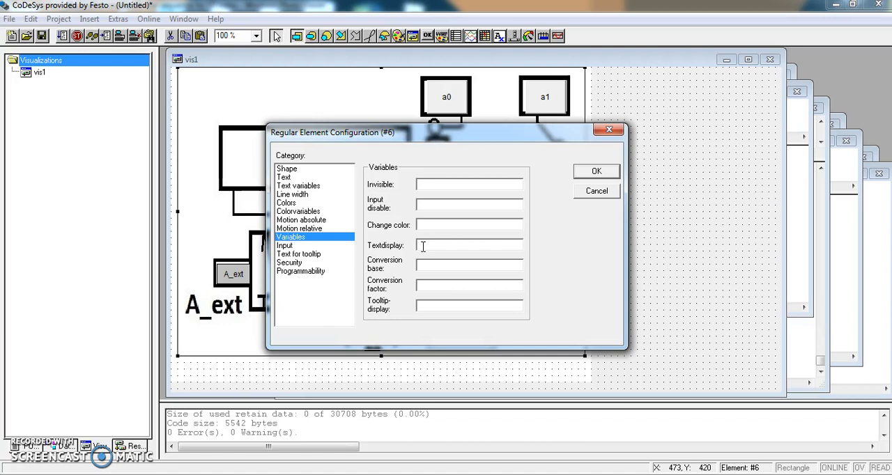
key(F2)
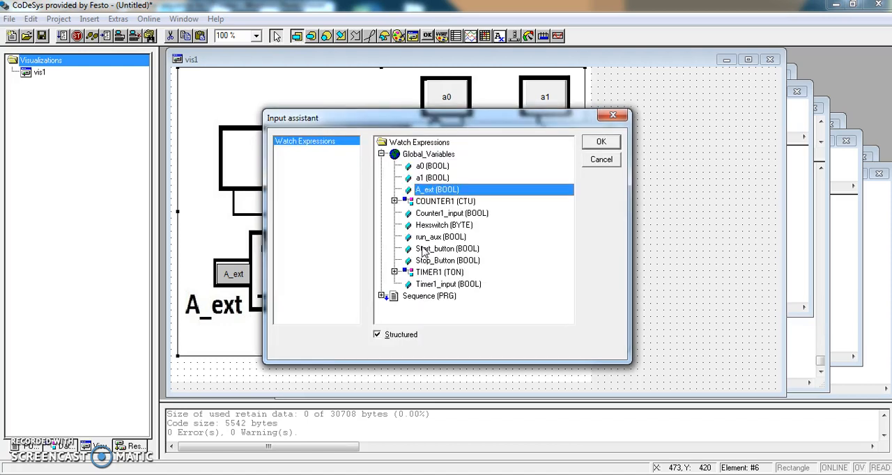
click(394, 201)
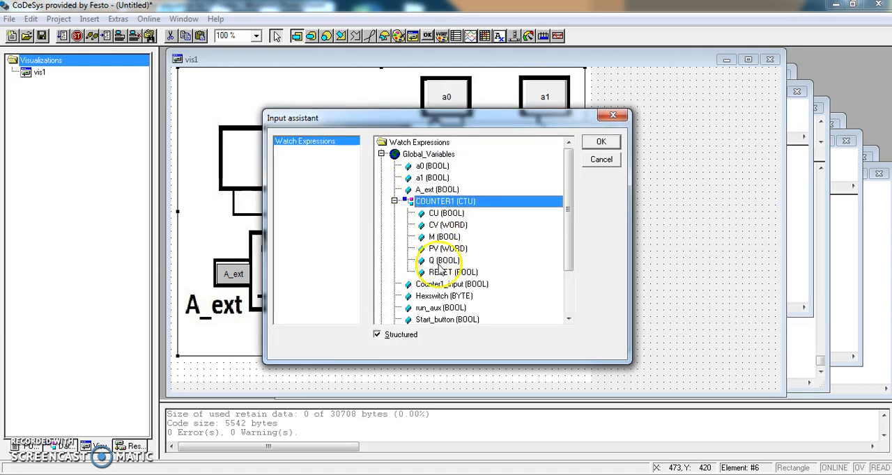
click(445, 226)
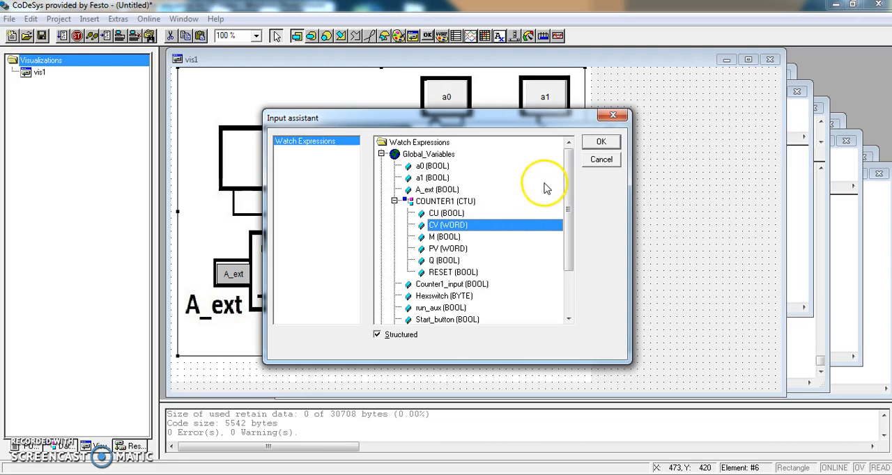
click(601, 142)
click(599, 169)
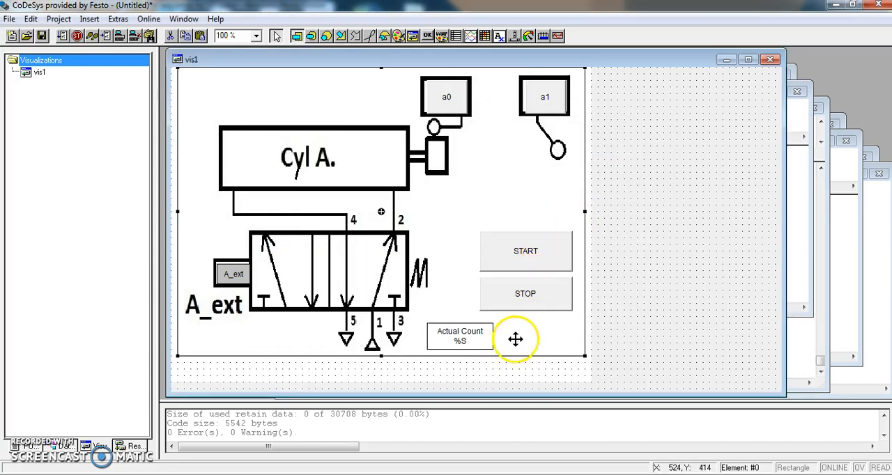
- Draw a rectangle beside the Actual Count box, below the STOP button, with the two-line text "Actual Time" and "%S"
click(297, 36)
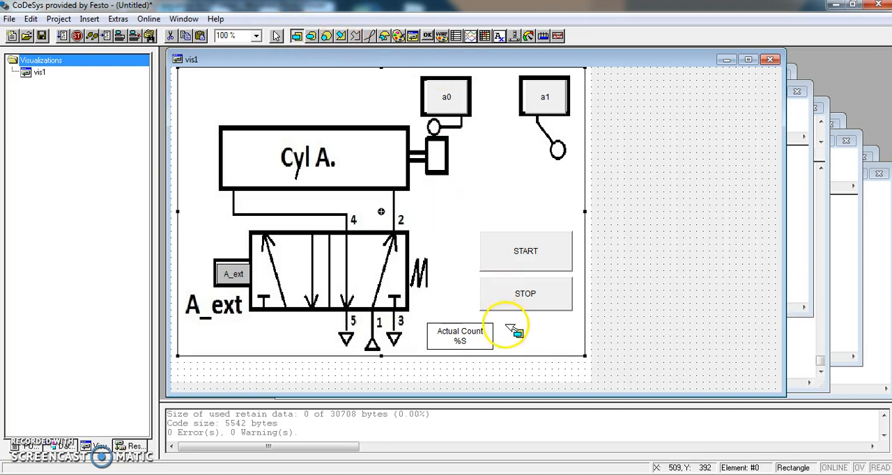
drag(505, 324, 559, 346)
double_click(559, 346)
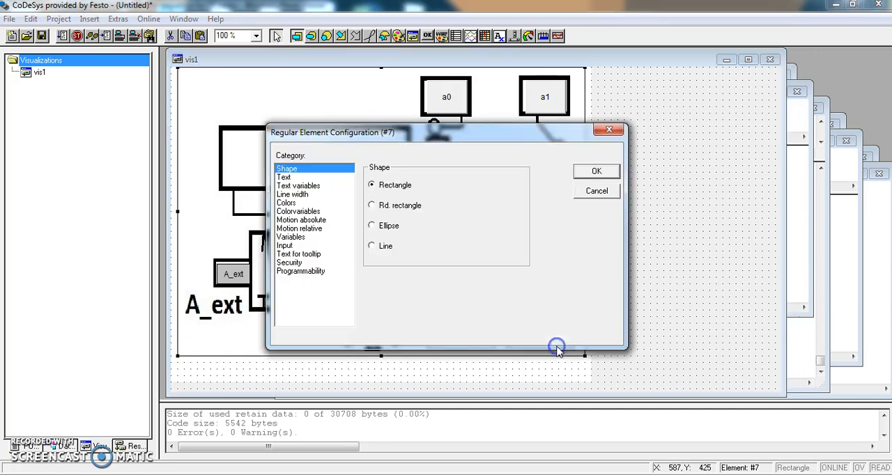
click(307, 177)
click(411, 183)
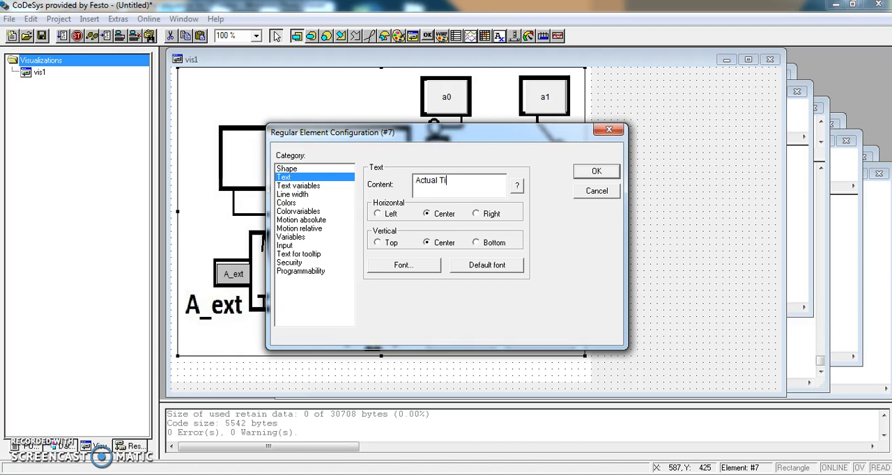
click(427, 174)
- Set the Actual Time rectangle's text display variable to the ET value of TIMER1
click(291, 237)
click(431, 245)
key(F2)
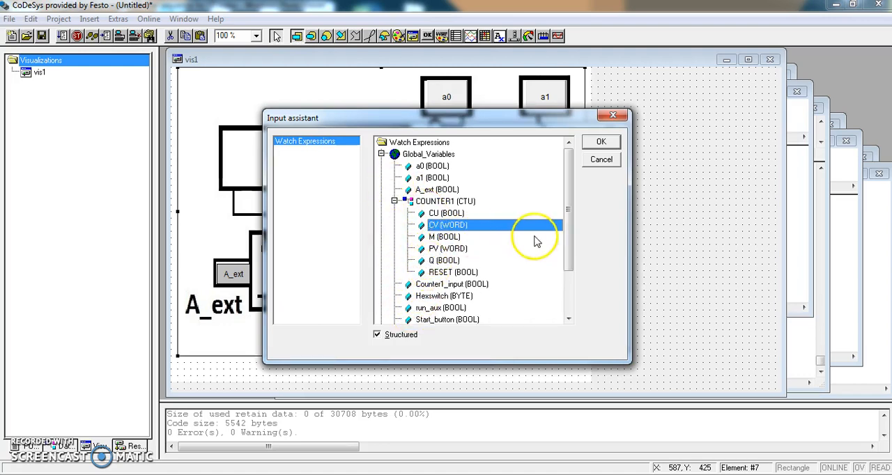
drag(566, 223, 566, 264)
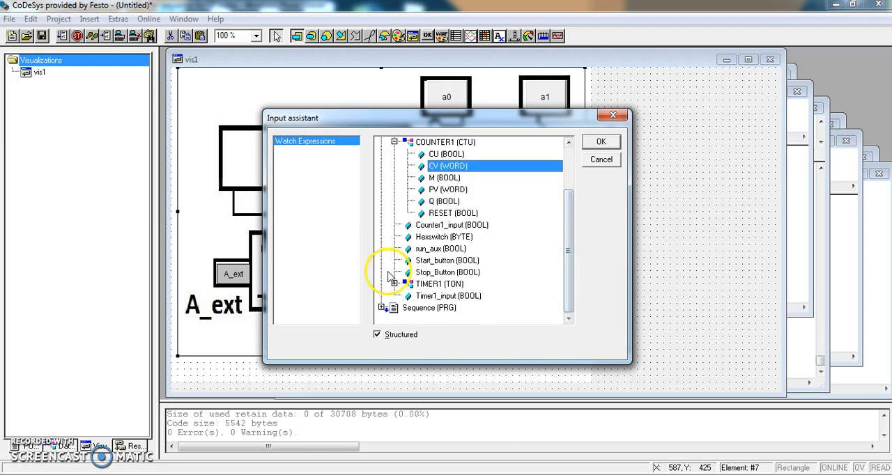
click(394, 285)
click(433, 293)
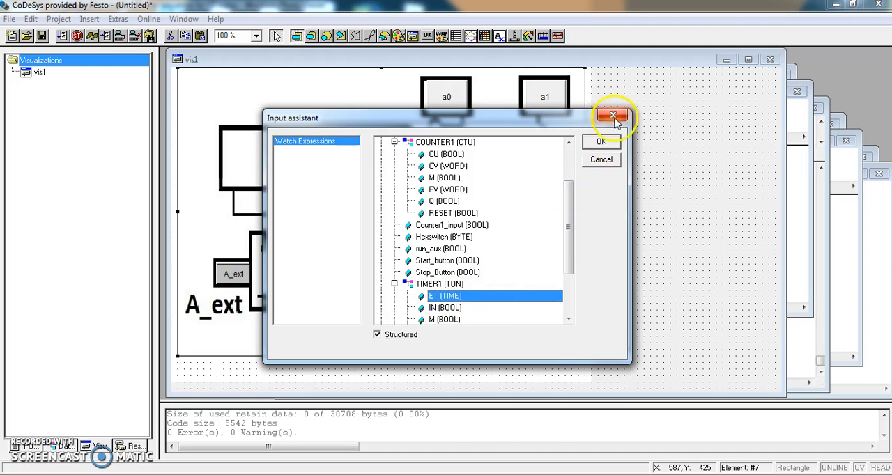
click(601, 142)
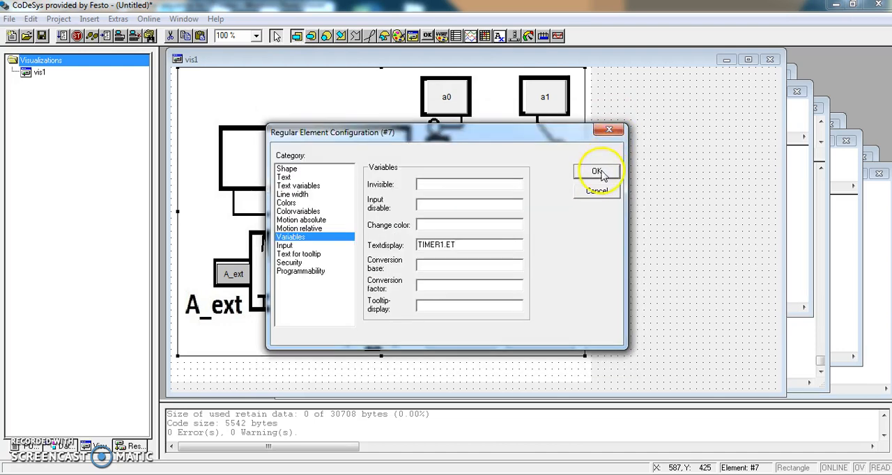
click(596, 171)
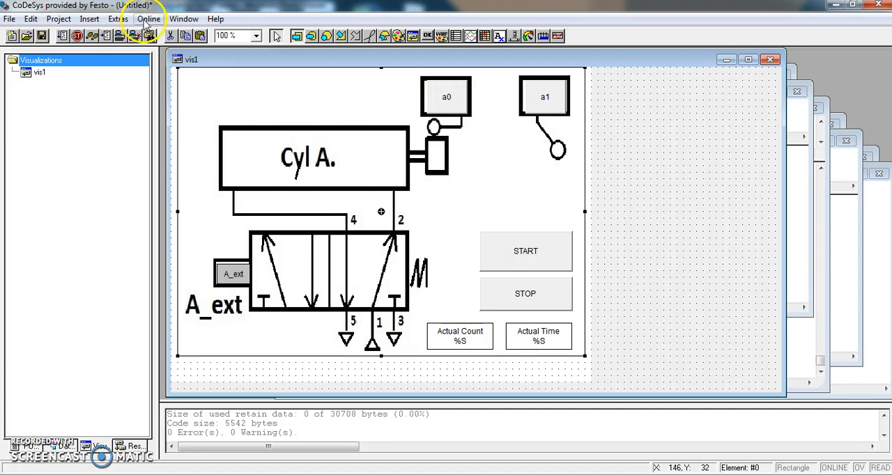
- Build the project and enable simulation mode
click(59, 18)
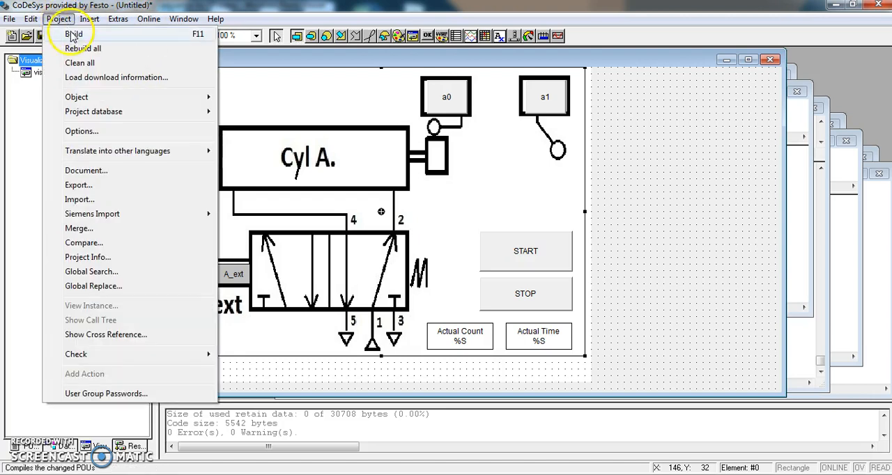
click(72, 34)
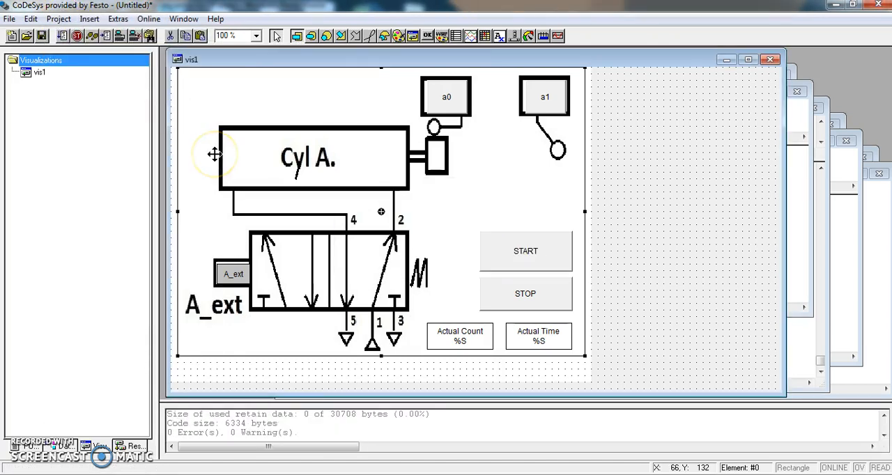
click(149, 20)
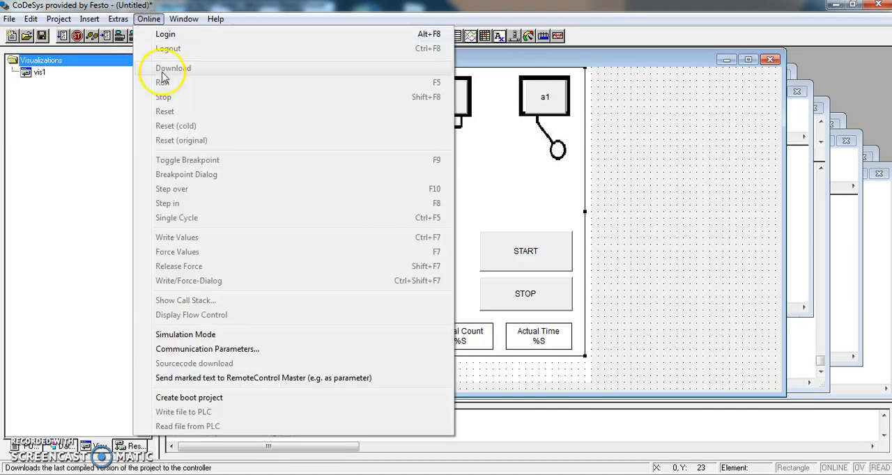
click(142, 335)
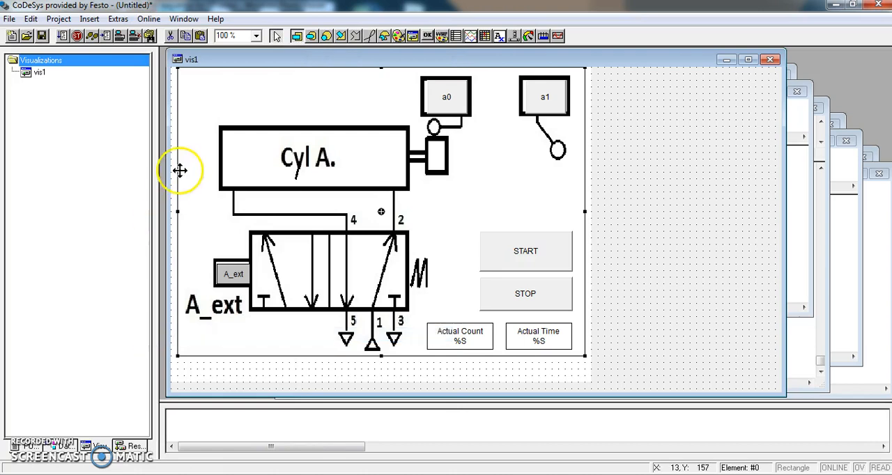
- Log in to the simulated controller and run the program
click(148, 20)
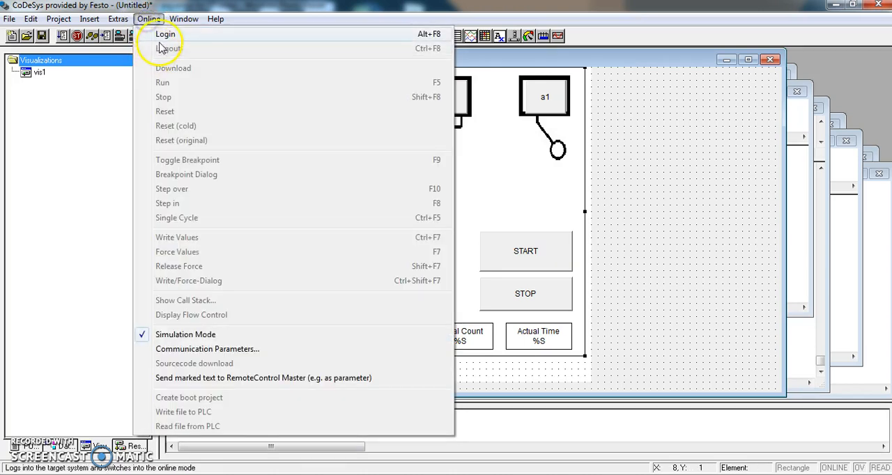
click(162, 32)
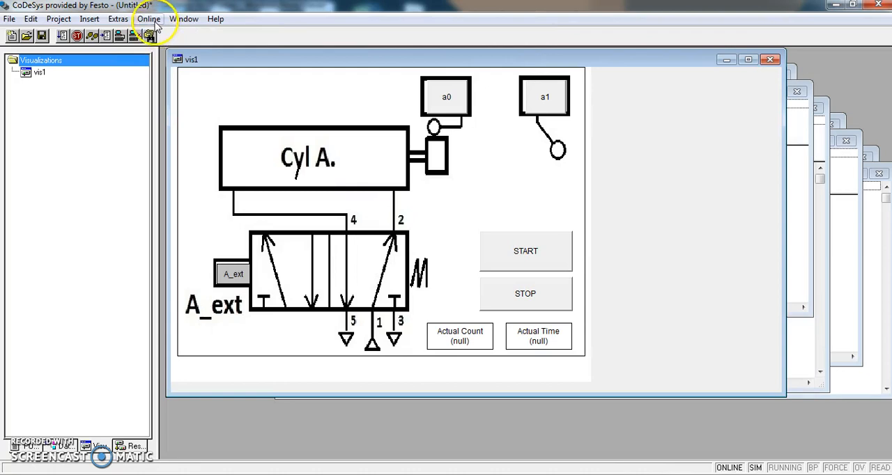
click(149, 18)
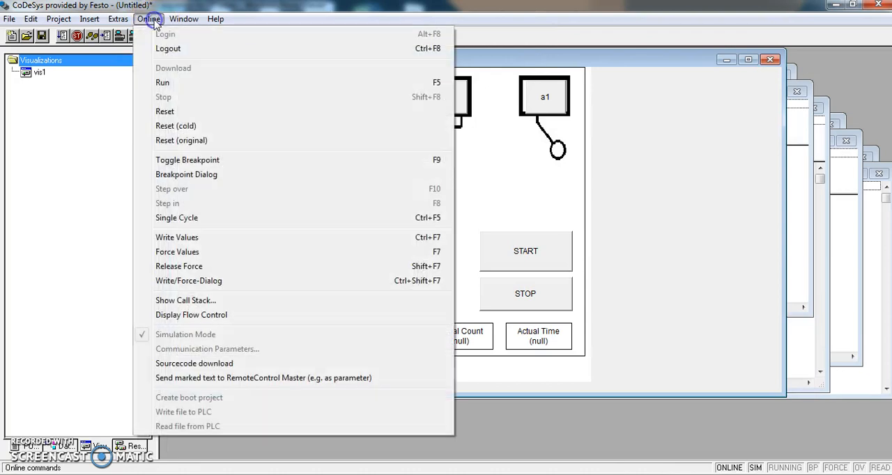
click(162, 82)
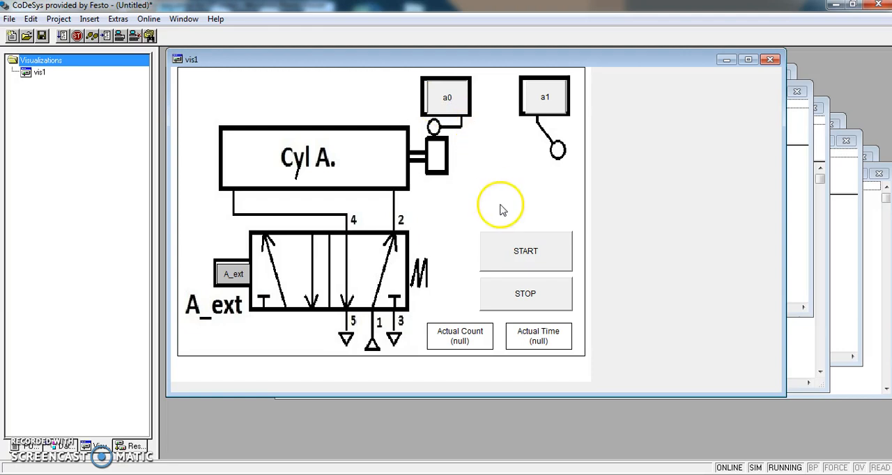
- Test the running sequence by operating START, a0, a1 and START again in the visualization, and log out
click(517, 252)
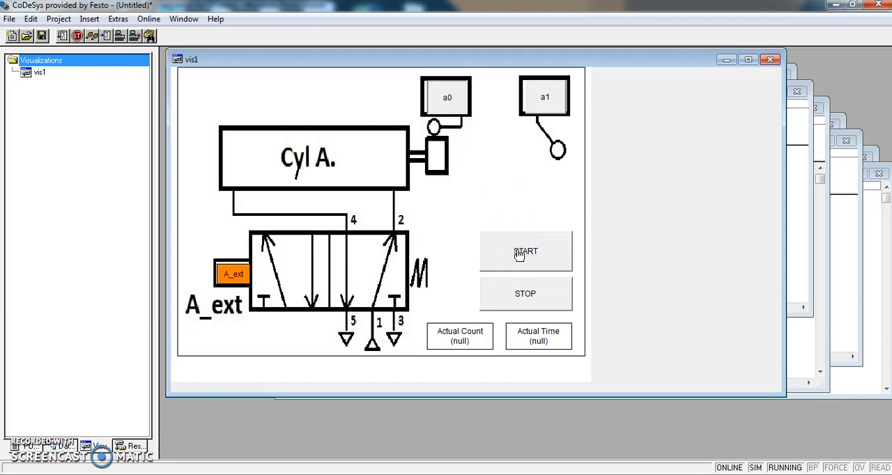
click(448, 98)
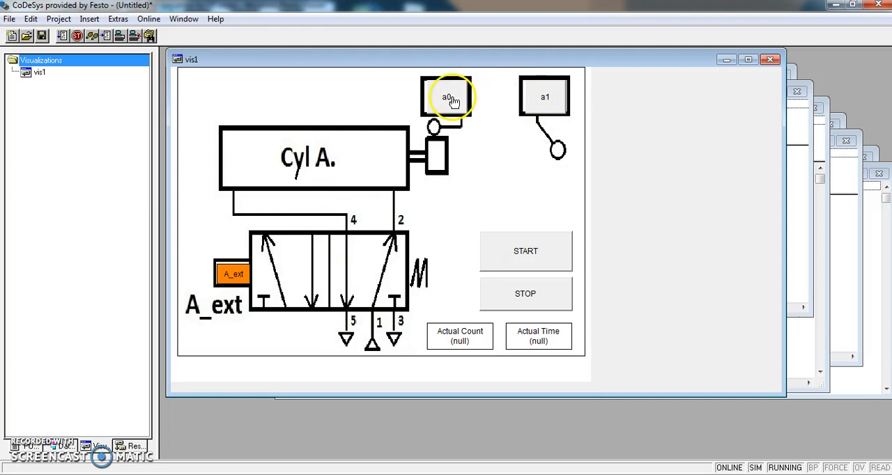
click(546, 102)
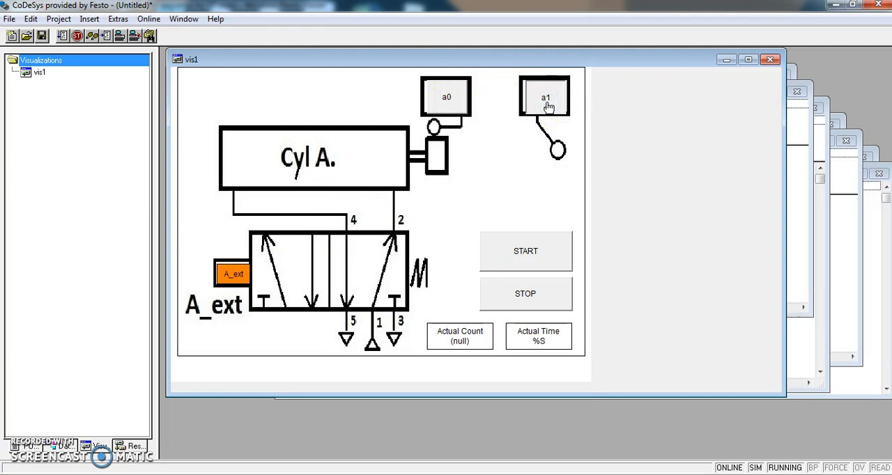
click(524, 256)
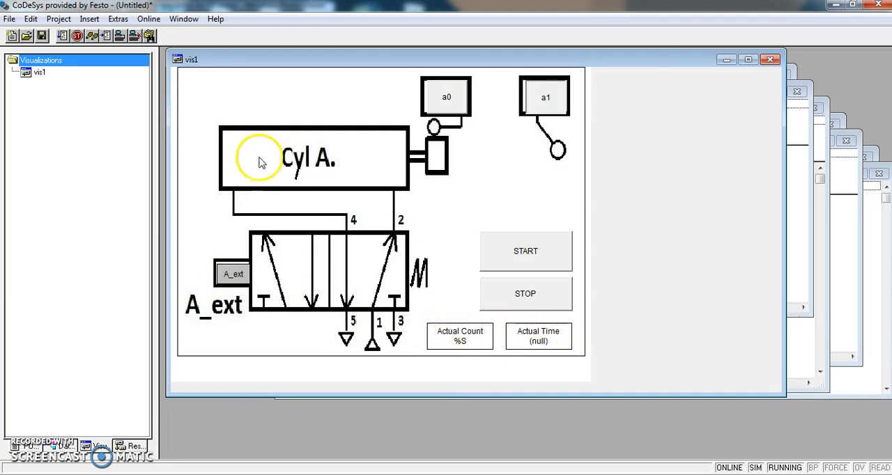
click(148, 19)
click(168, 49)
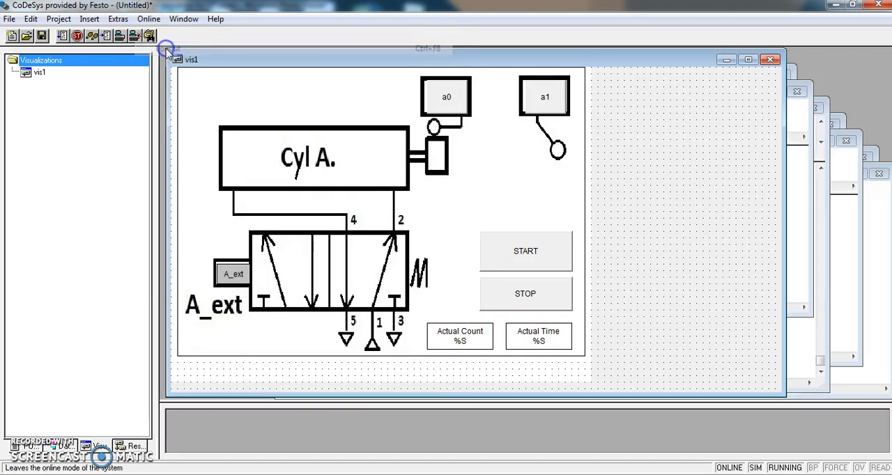
- Change the second text line of the Actual Count rectangle to a lowercase "%s"
click(473, 343)
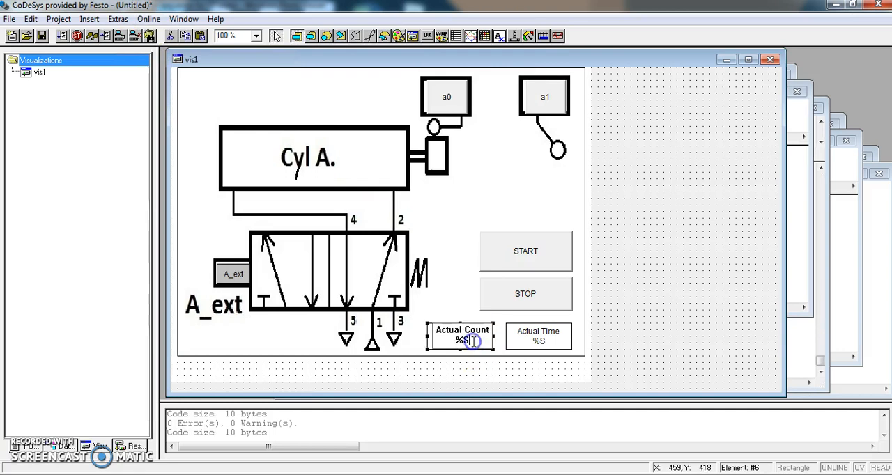
double_click(426, 342)
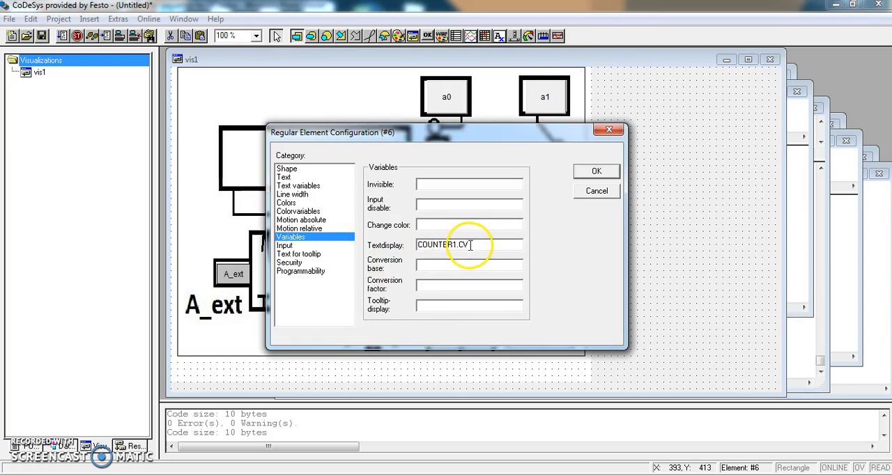
click(286, 177)
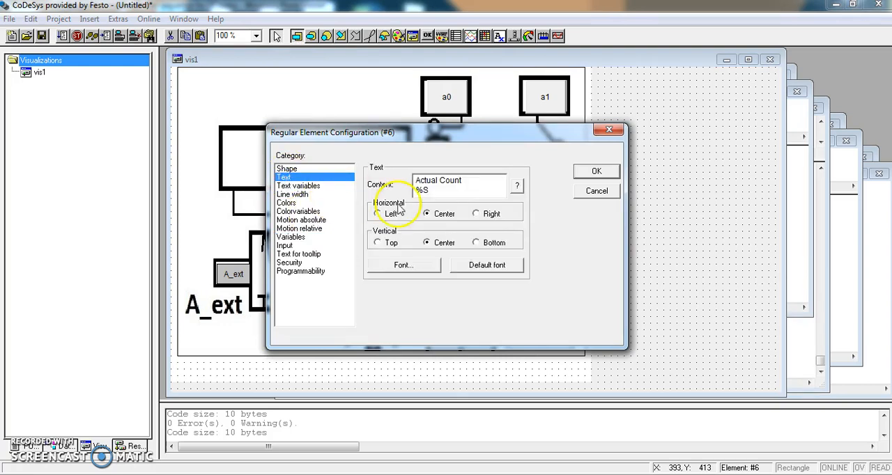
click(428, 189)
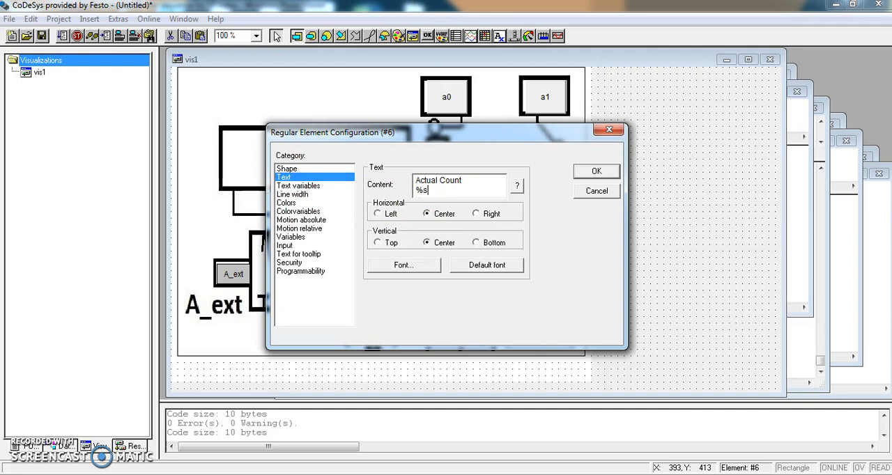
click(596, 172)
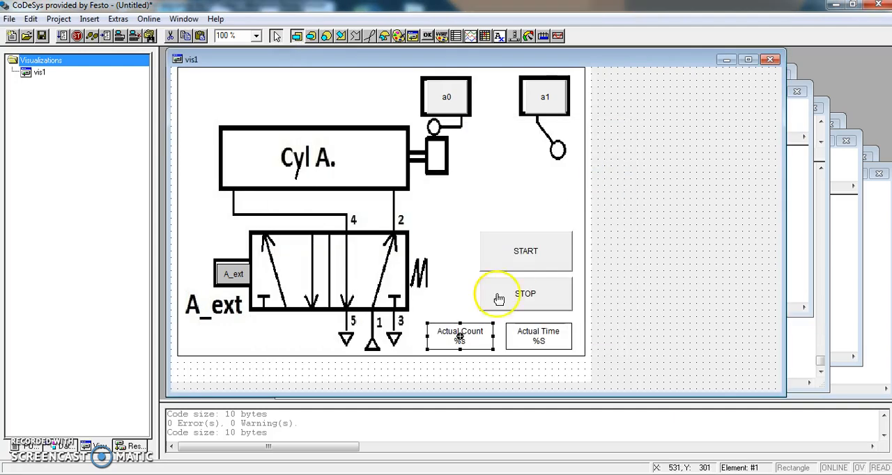
- Change the placeholder in the Actual Time rectangle's text to a lowercase "%s"
click(530, 340)
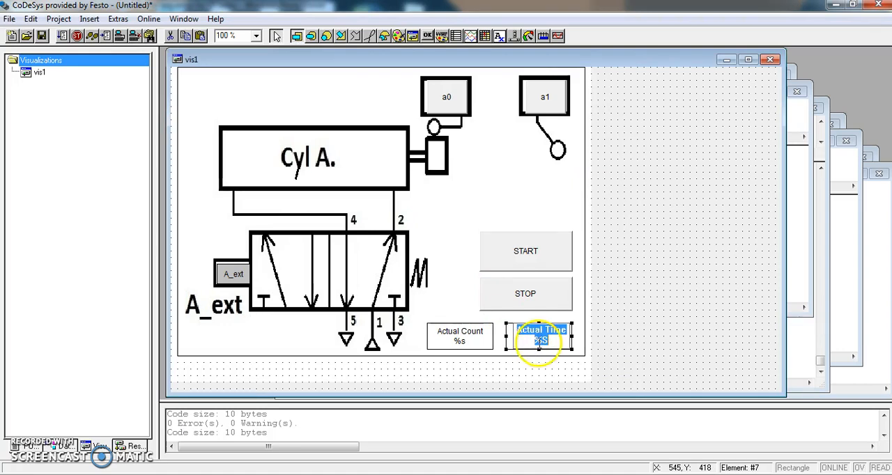
click(549, 341)
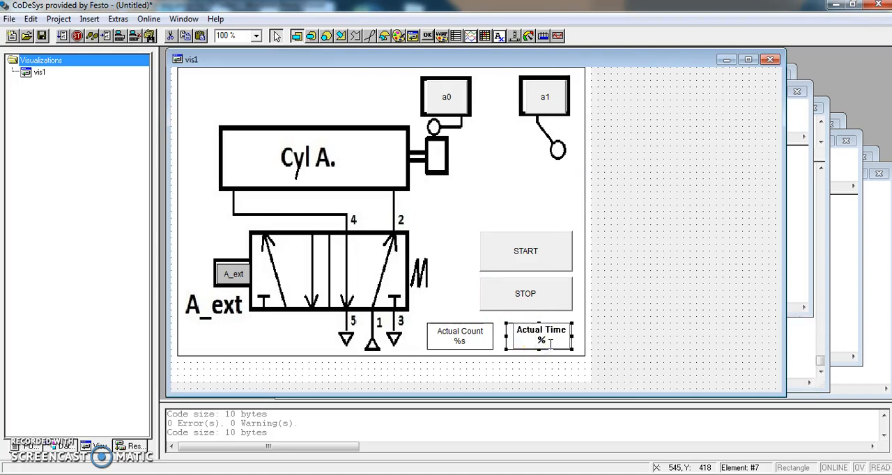
click(464, 308)
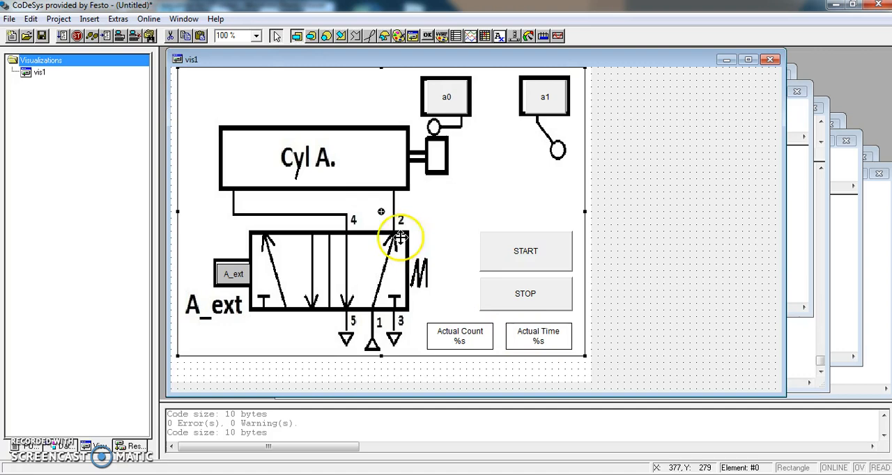
- Log in to the simulated controller, operate a0 and START in the visualization, and run the program
click(148, 19)
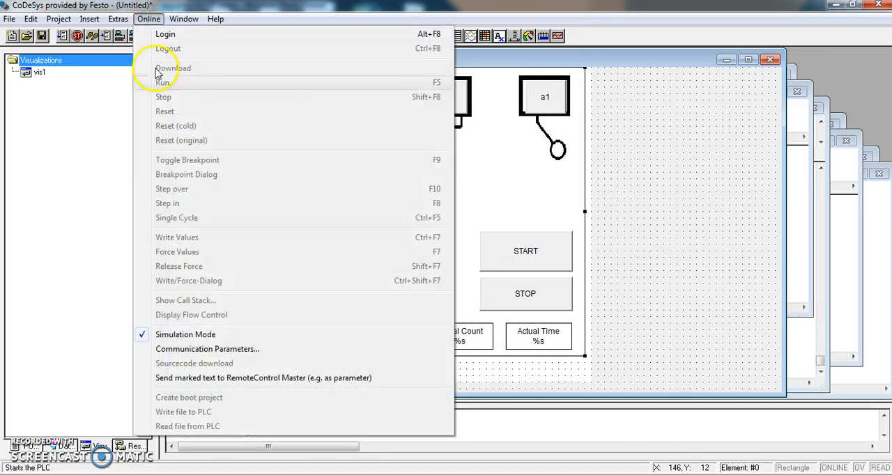
click(164, 35)
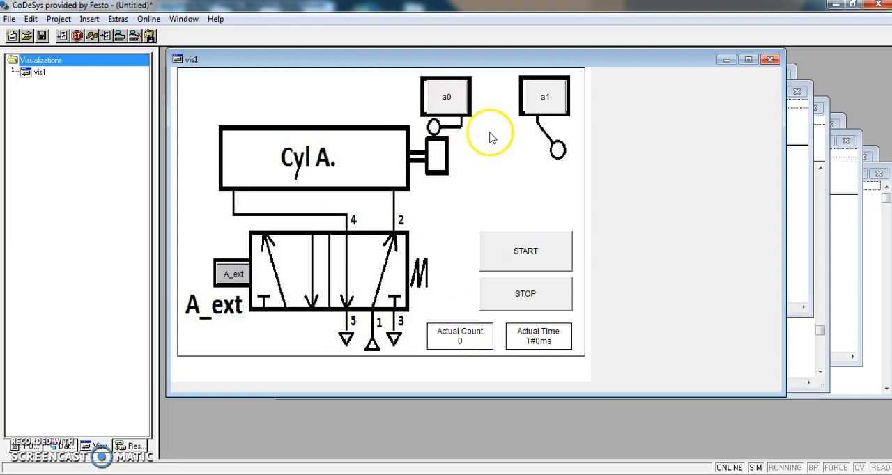
click(446, 106)
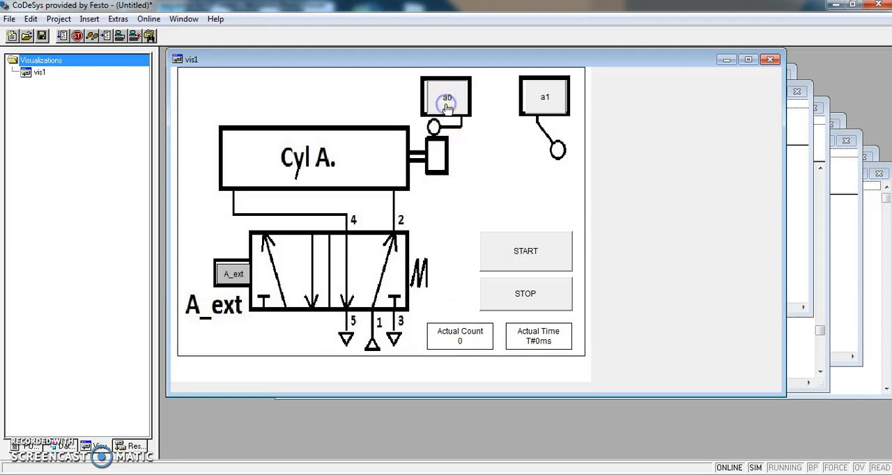
click(450, 111)
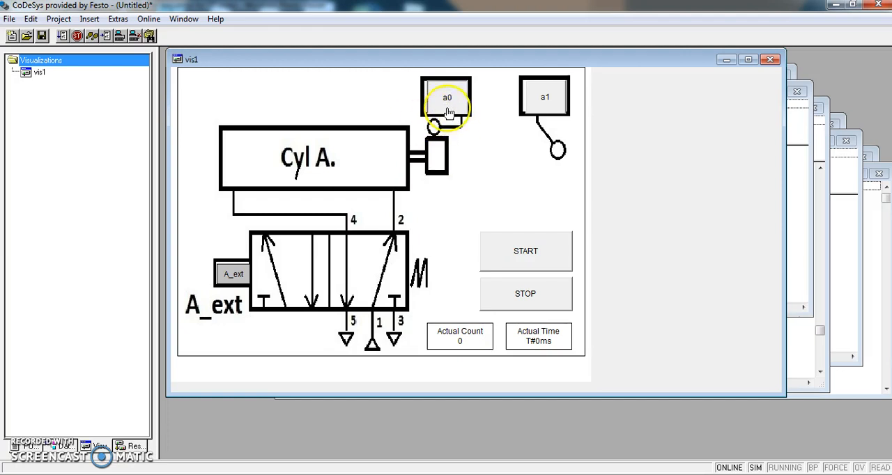
click(509, 261)
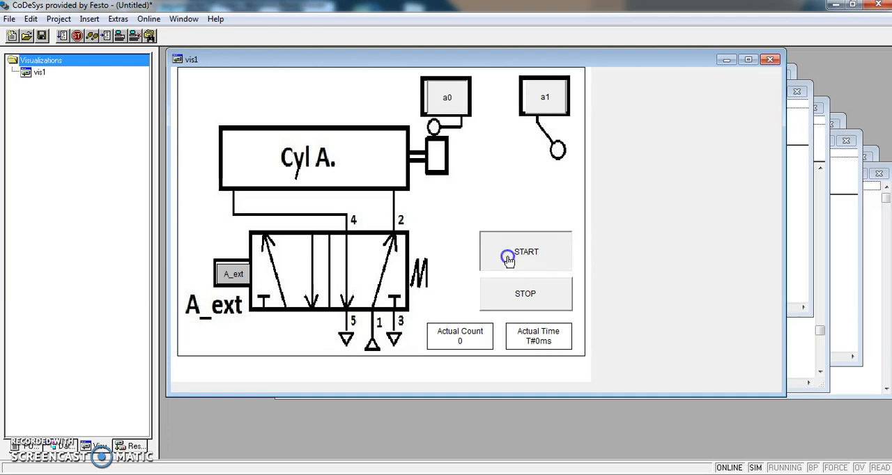
click(148, 19)
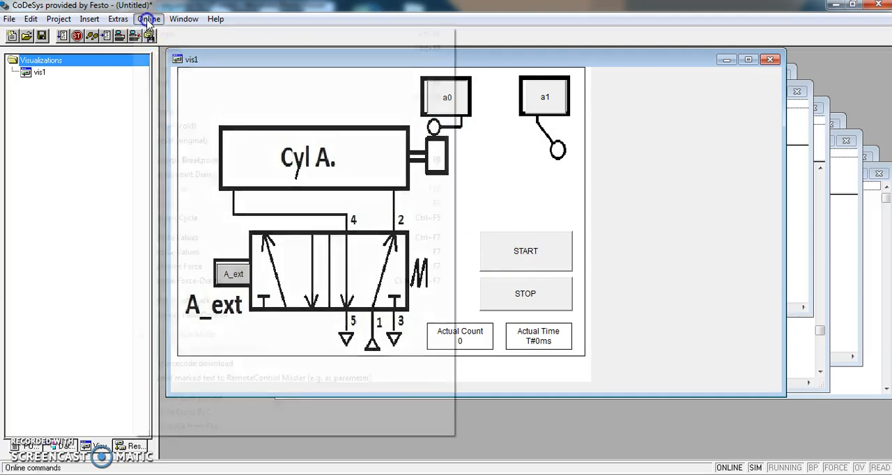
click(167, 86)
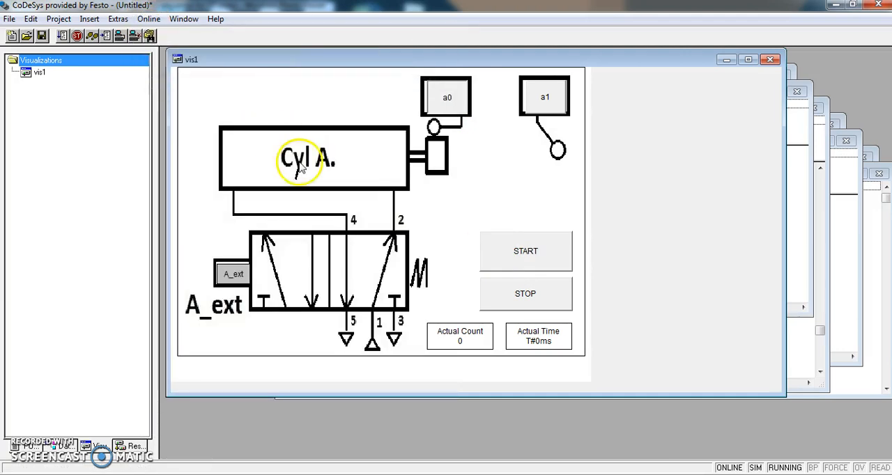
- Test one cycle of the running sequence by operating START, a1 and a0 in the visualization
click(500, 265)
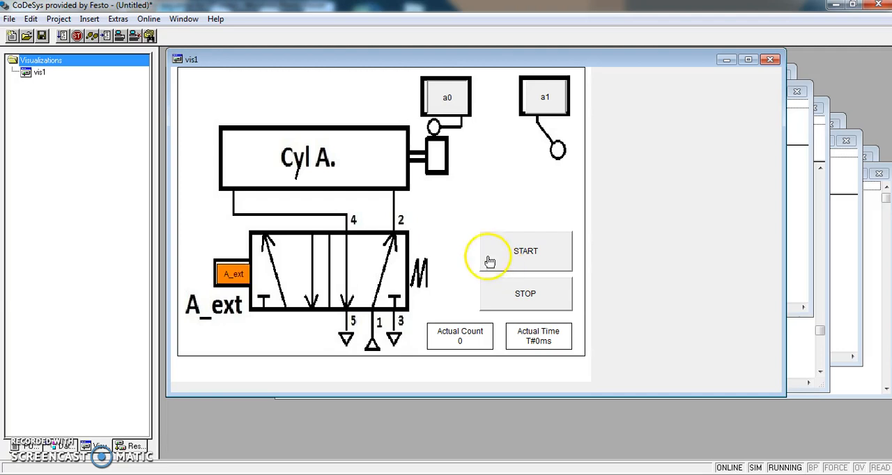
click(541, 107)
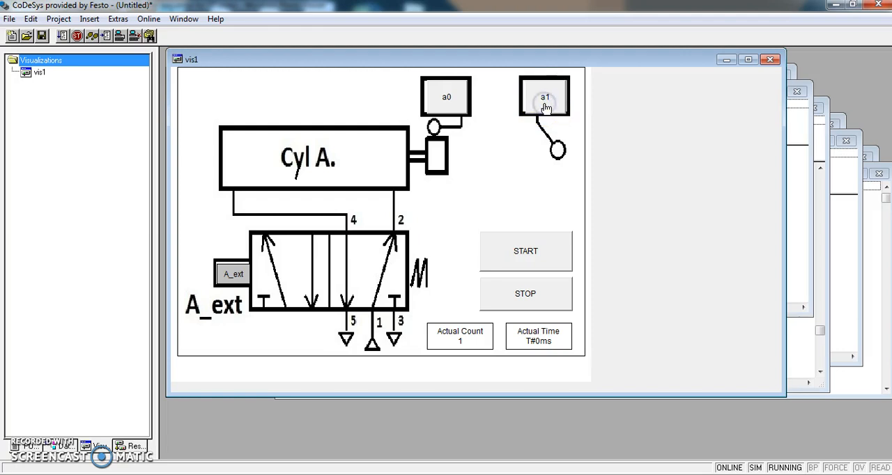
click(458, 106)
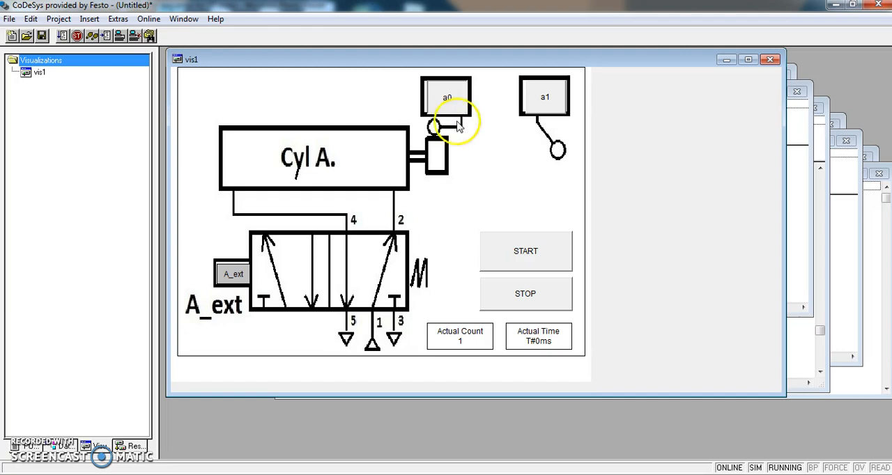
click(232, 276)
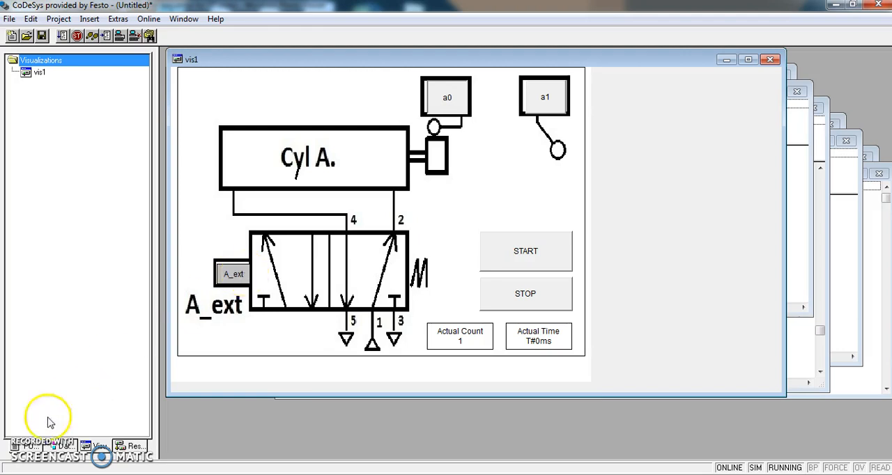
- Open the Sequence program to check its online variable values, and log out of the controller
click(19, 446)
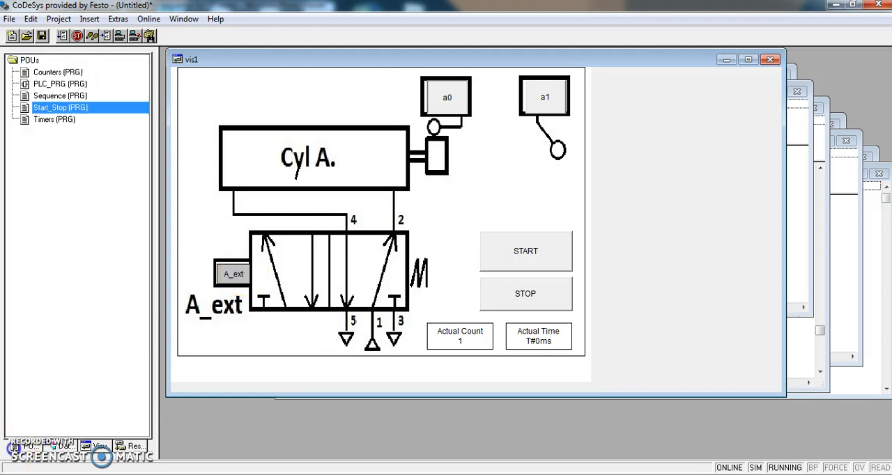
double_click(49, 96)
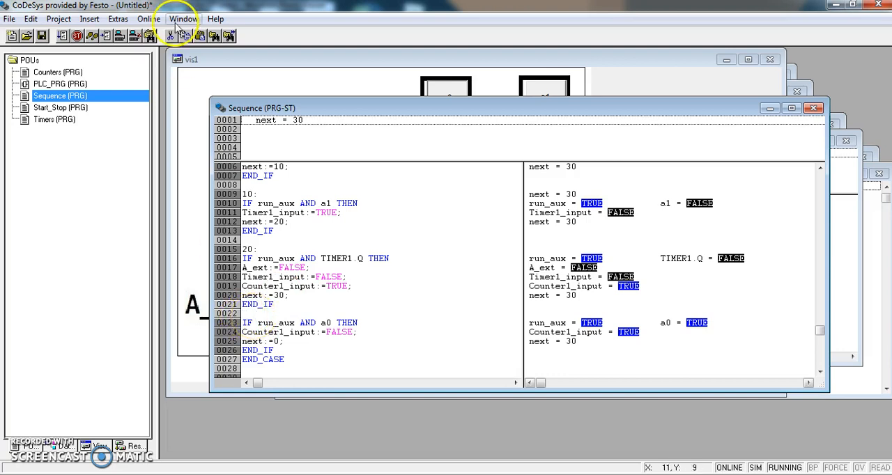
click(149, 19)
click(168, 50)
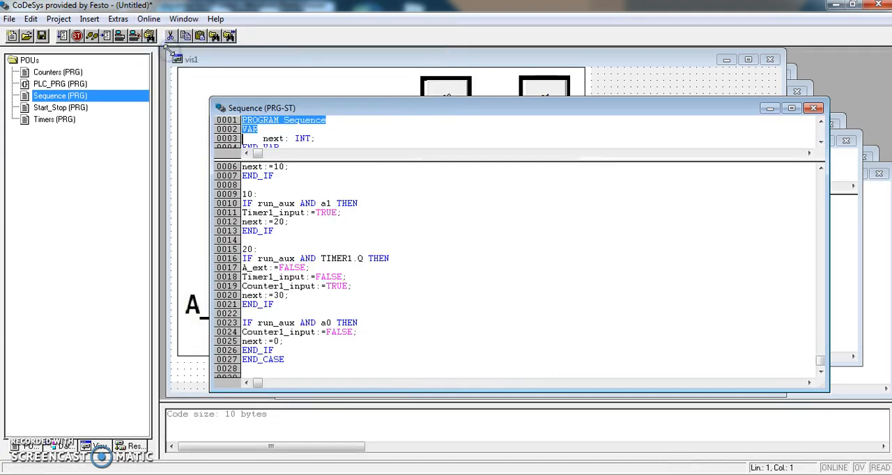
- Insert the missing case label "30:" above the IF run_aux AND a0 block of Sequence, and build the project
click(277, 305)
key(Return)
click(244, 319)
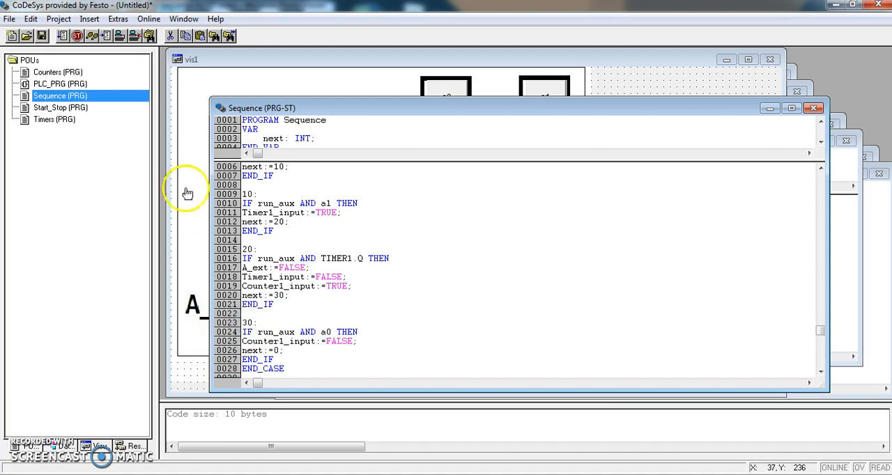
click(58, 19)
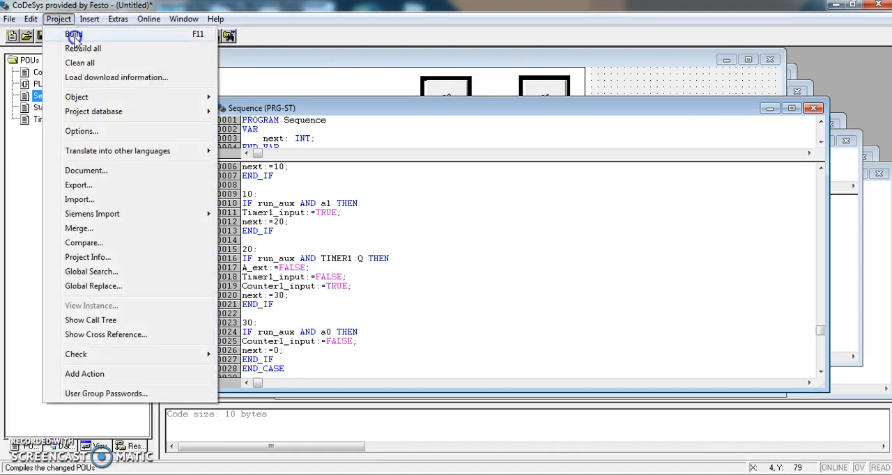
click(74, 35)
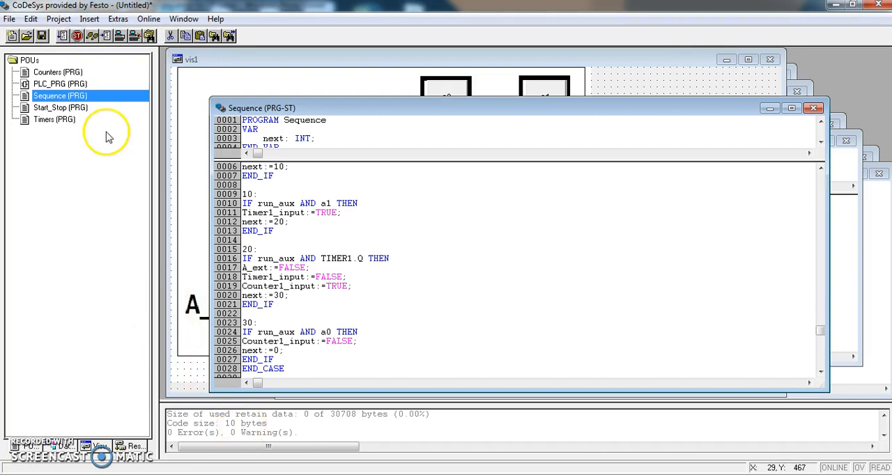
- Log in to the simulated controller again and run the corrected program
click(148, 19)
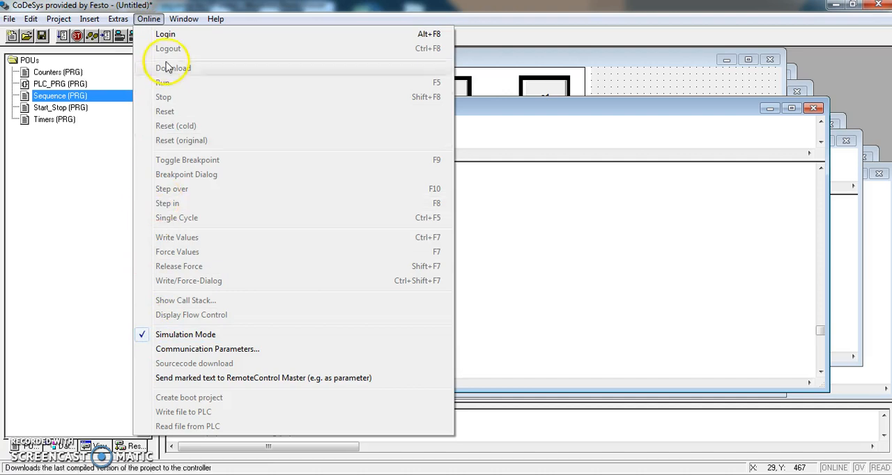
click(167, 34)
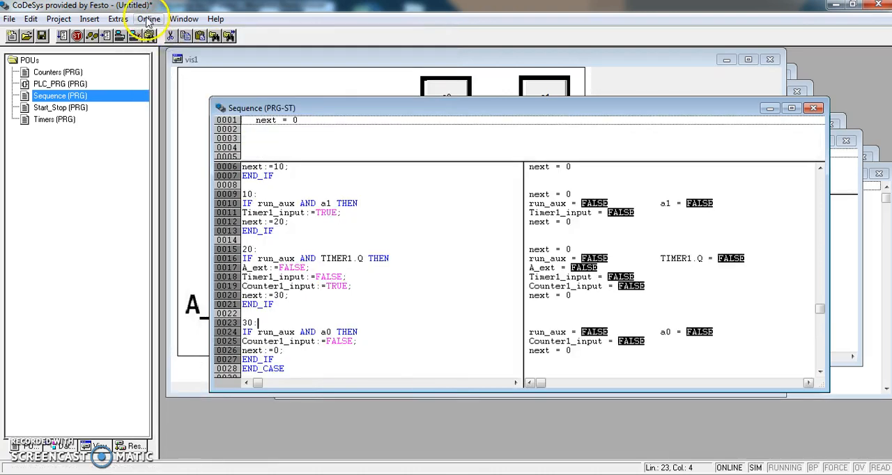
click(148, 19)
click(162, 83)
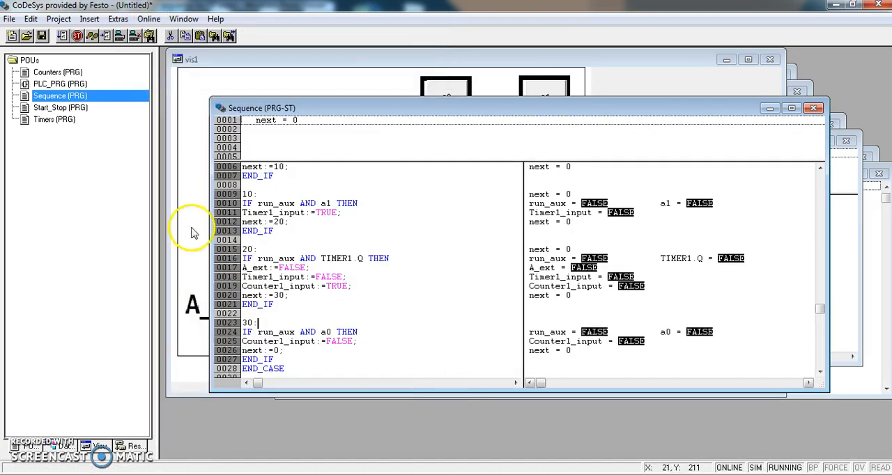
- Reopen the vis1 visualization and test the first cycle by operating a0, START and a1
click(101, 446)
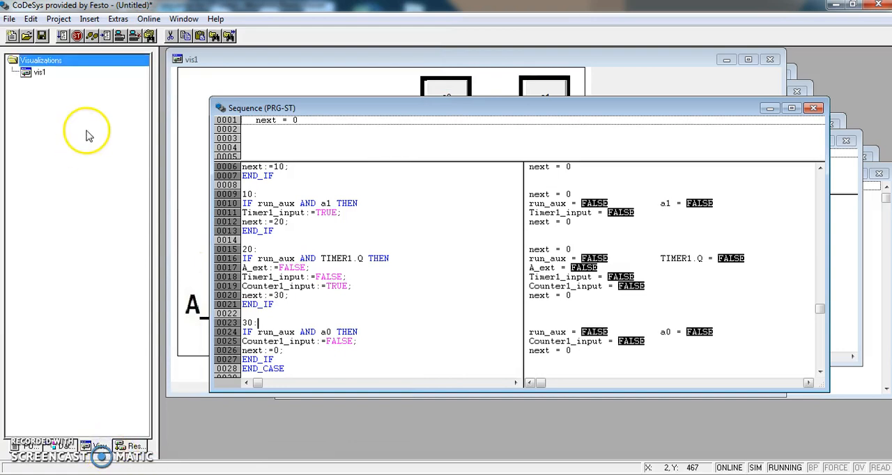
double_click(53, 75)
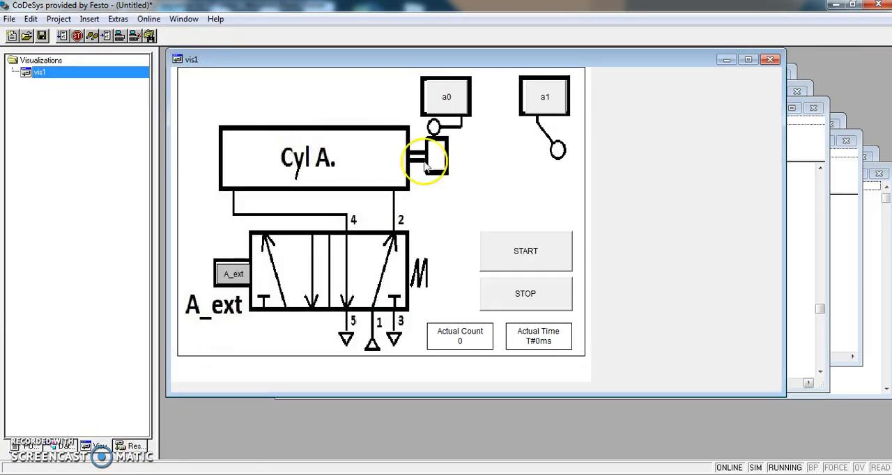
click(452, 99)
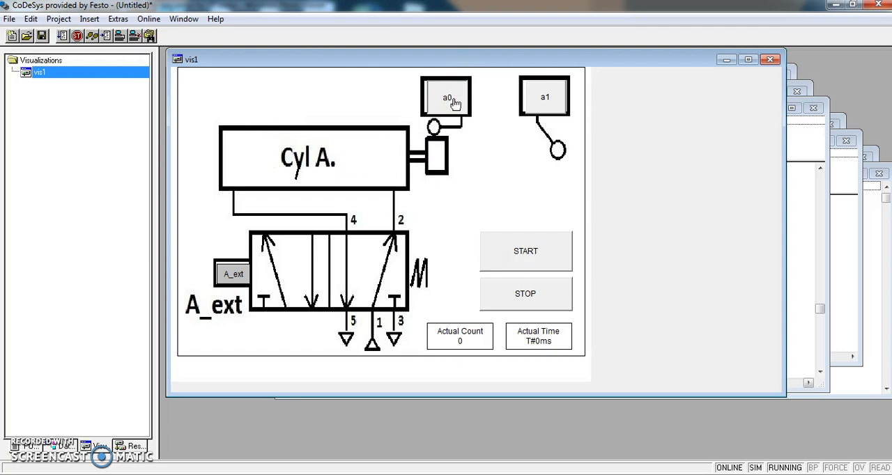
click(531, 253)
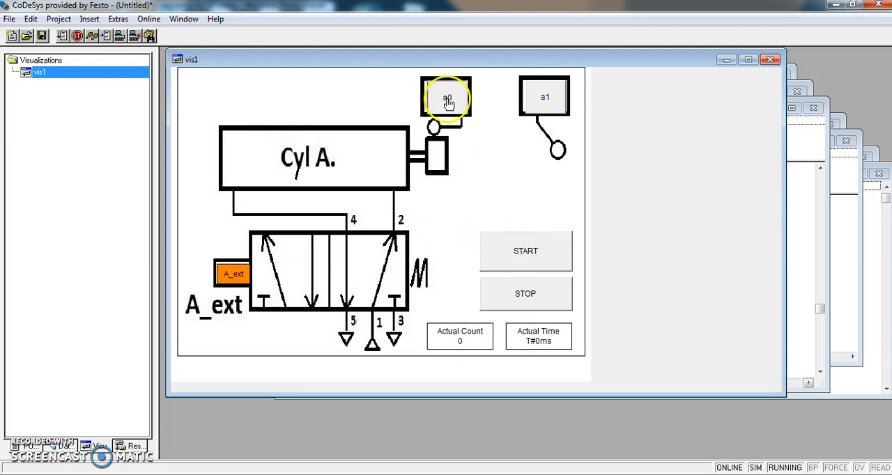
click(540, 110)
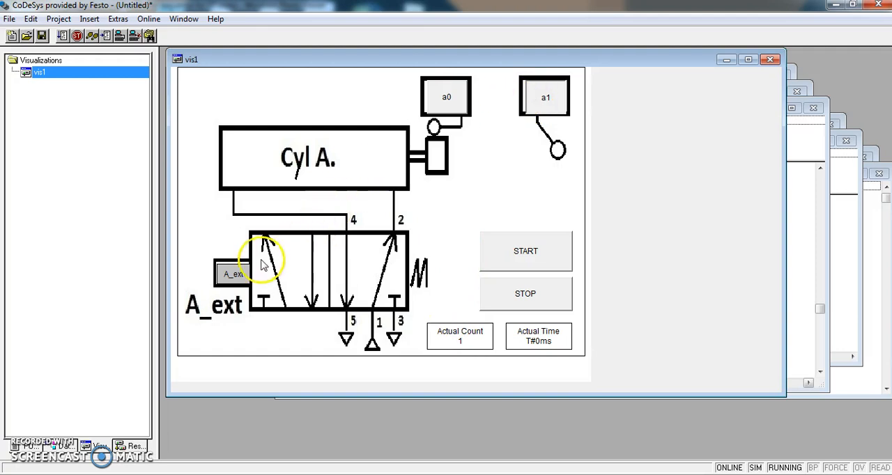
- Test the second cycle by releasing a1, toggling a0 on and off, and activating a1 again
click(544, 106)
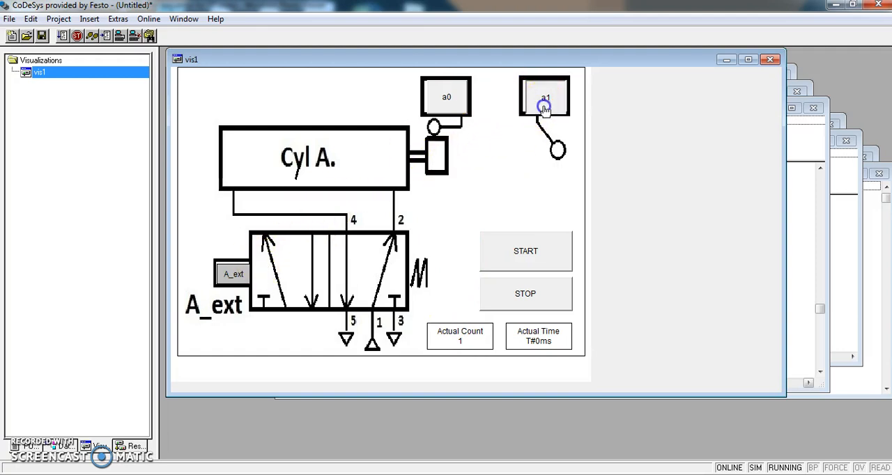
click(446, 101)
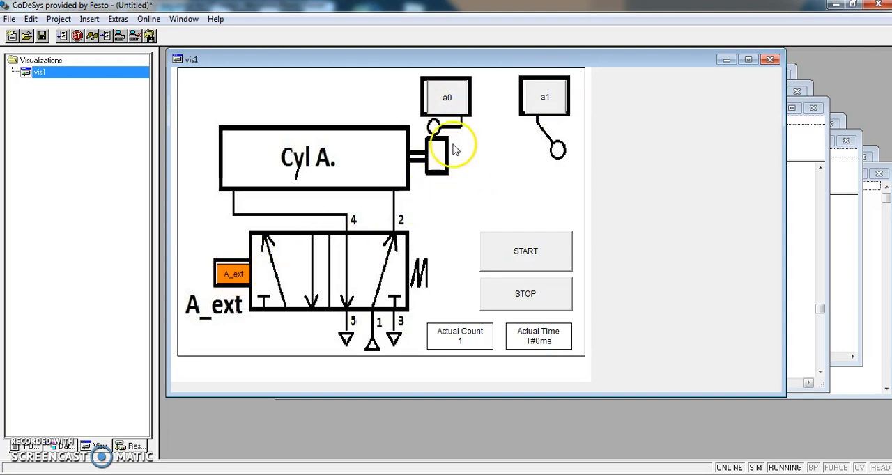
click(535, 105)
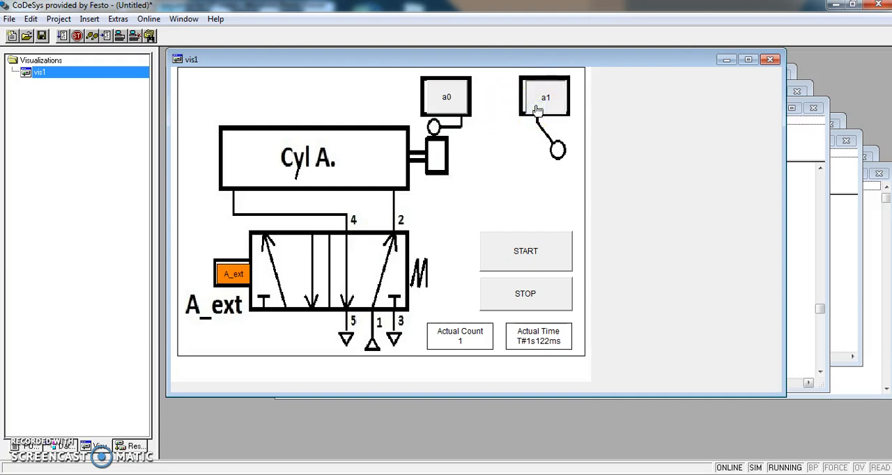
click(544, 235)
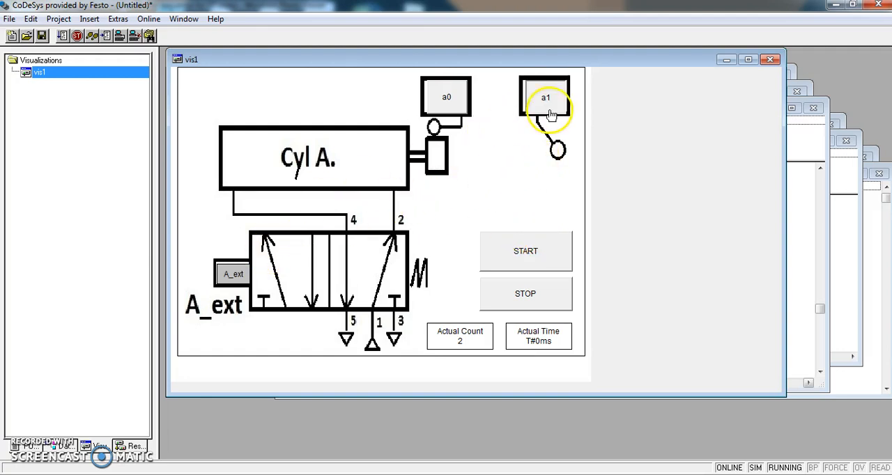
- Test the third cycle by switching a0 on and off and activating a1
click(444, 103)
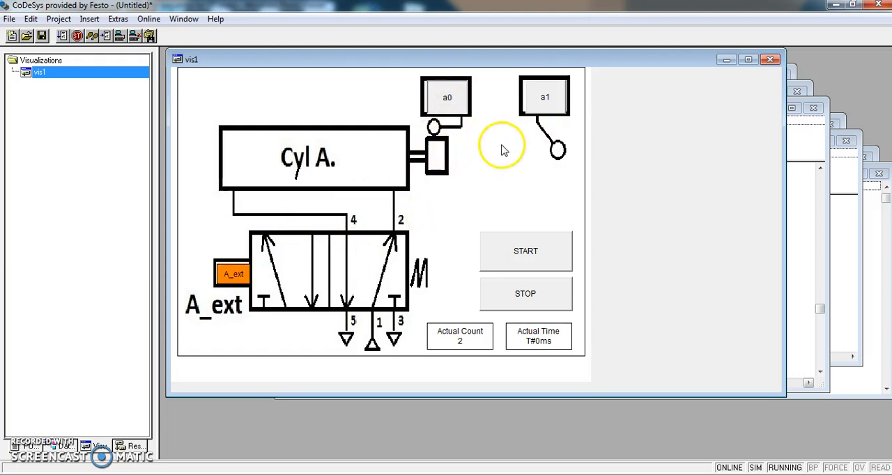
click(446, 94)
click(536, 110)
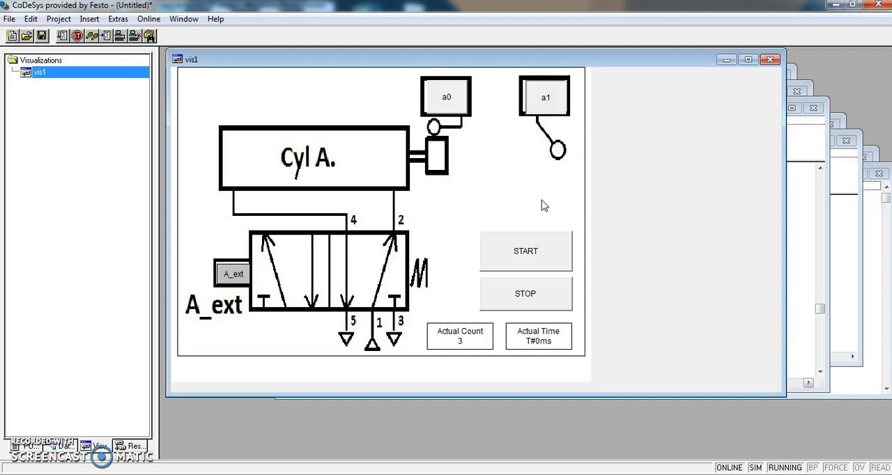
- Test the fourth cycle with a0 and a1, release a1 and activate a0 to check whether the sequence restarts
click(459, 109)
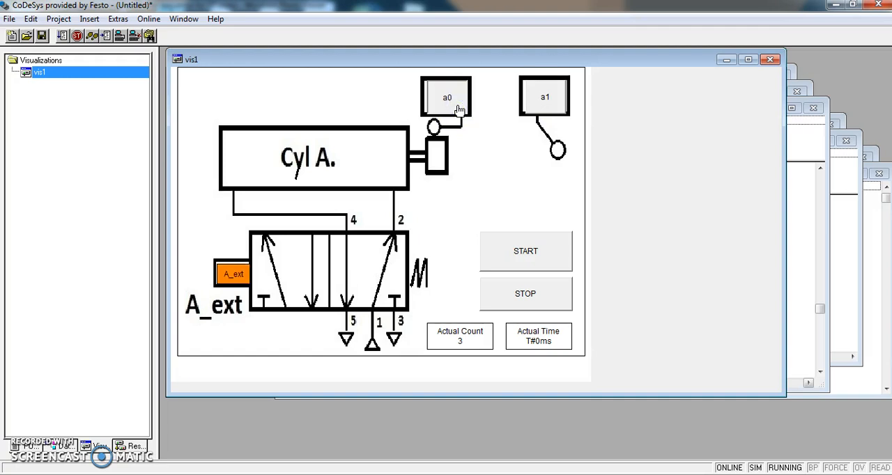
click(533, 105)
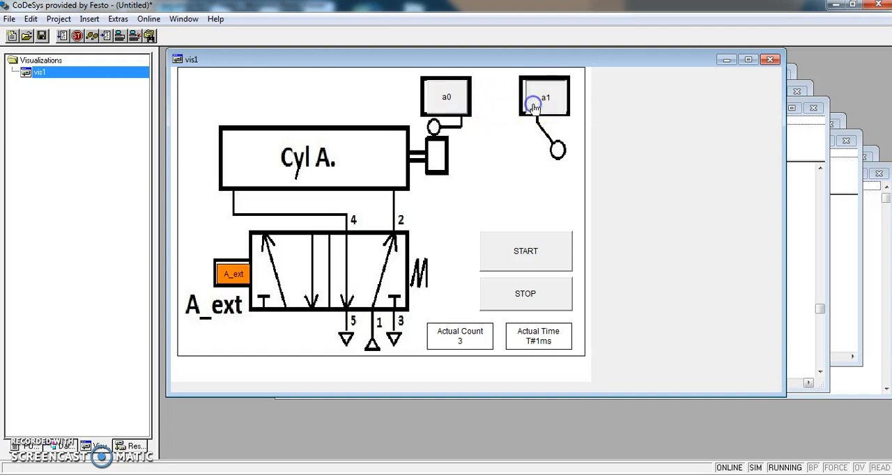
click(545, 110)
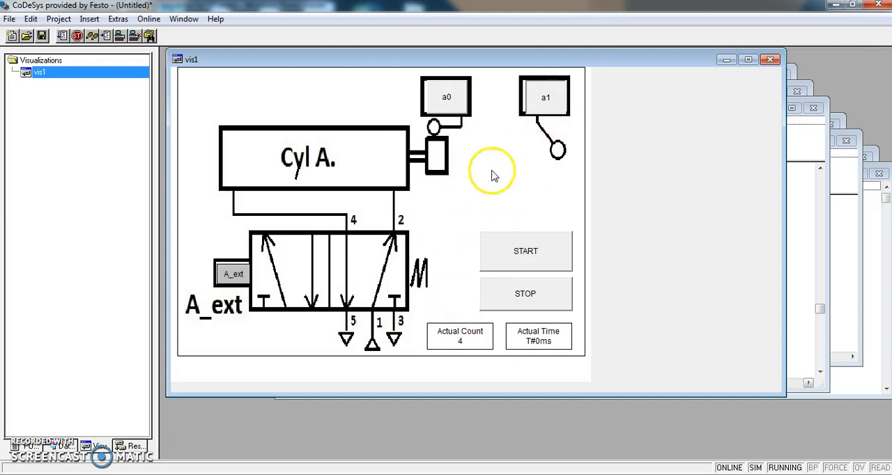
click(542, 98)
click(462, 106)
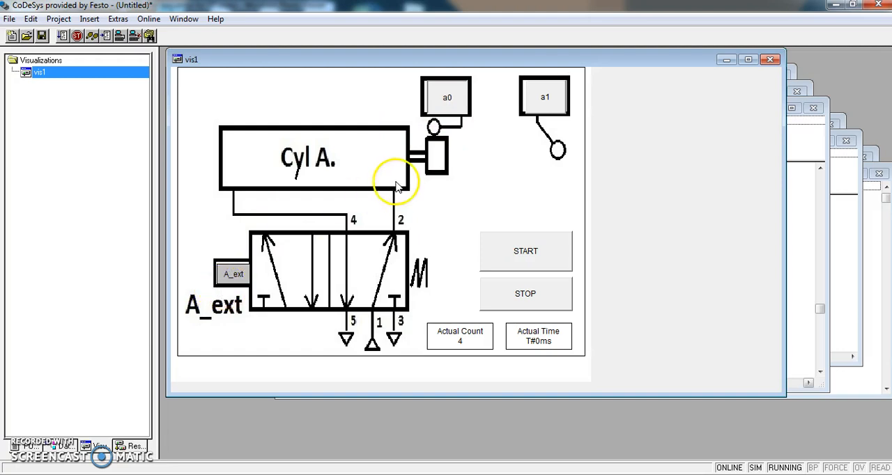
- Restart the sequence with START and test the first two cycles by operating a1 and a0
click(503, 265)
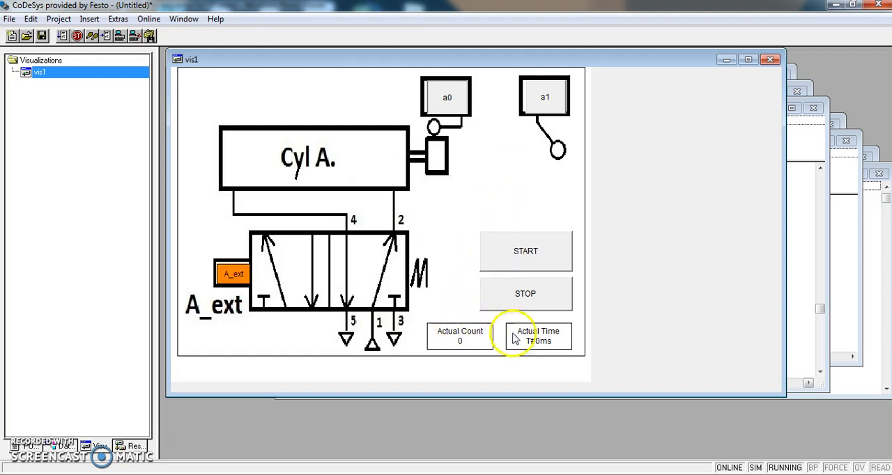
click(532, 105)
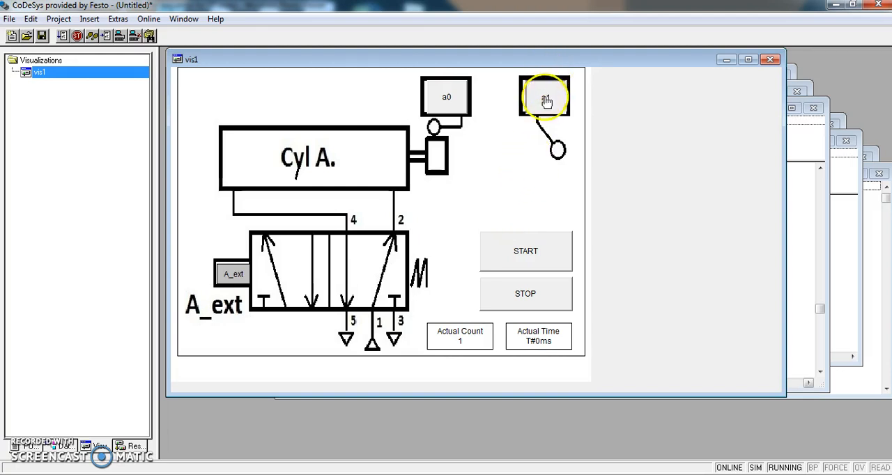
click(461, 103)
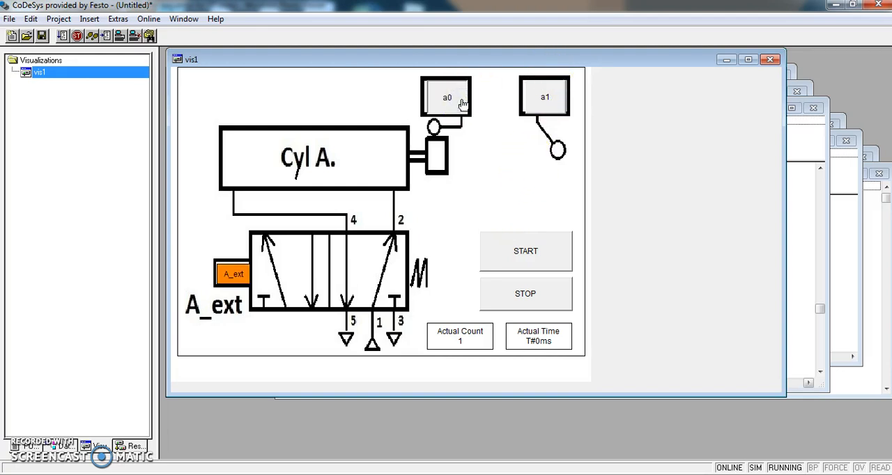
click(533, 104)
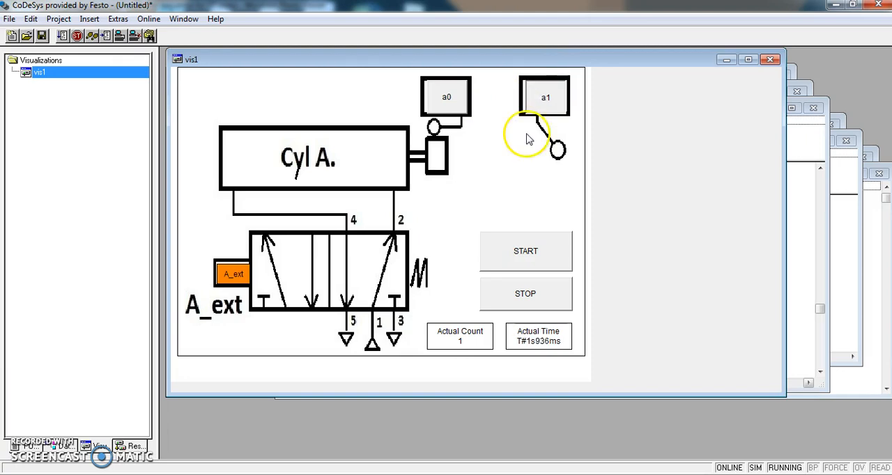
click(539, 111)
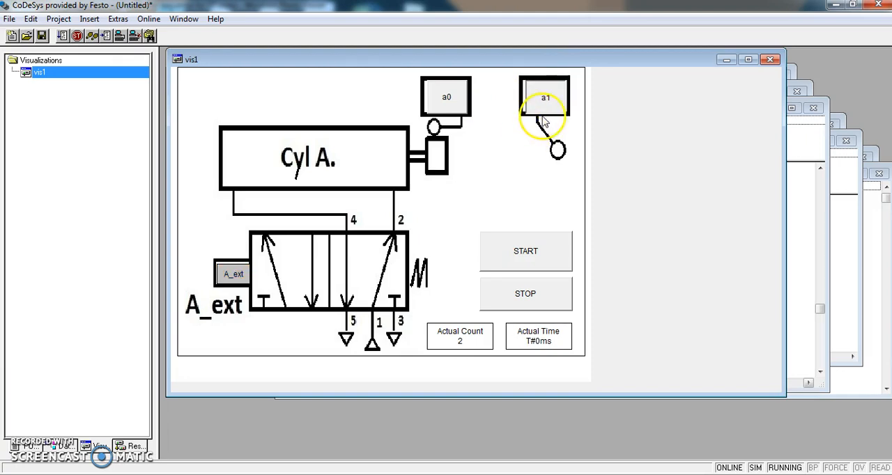
- Test the remaining cycles by alternating a0 and a1, finishing with a0 active
click(462, 108)
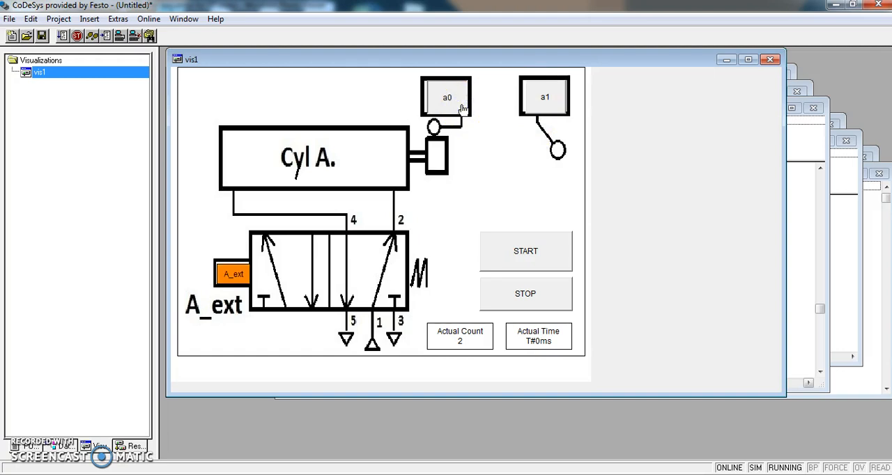
click(532, 109)
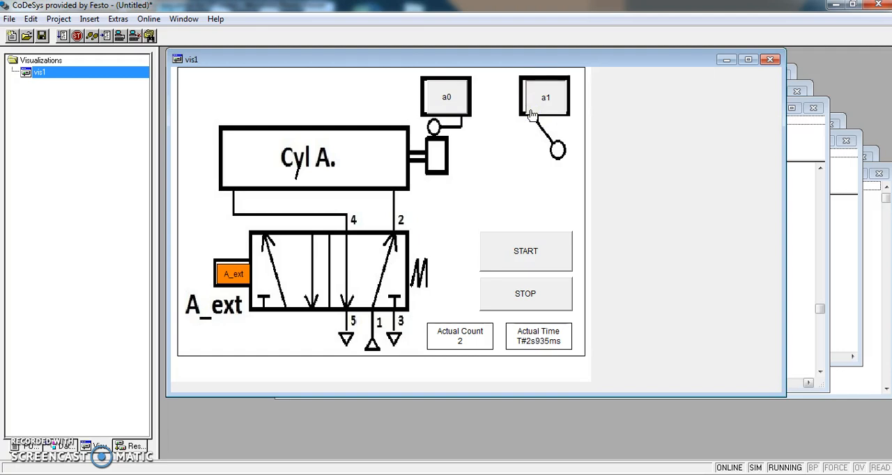
click(464, 104)
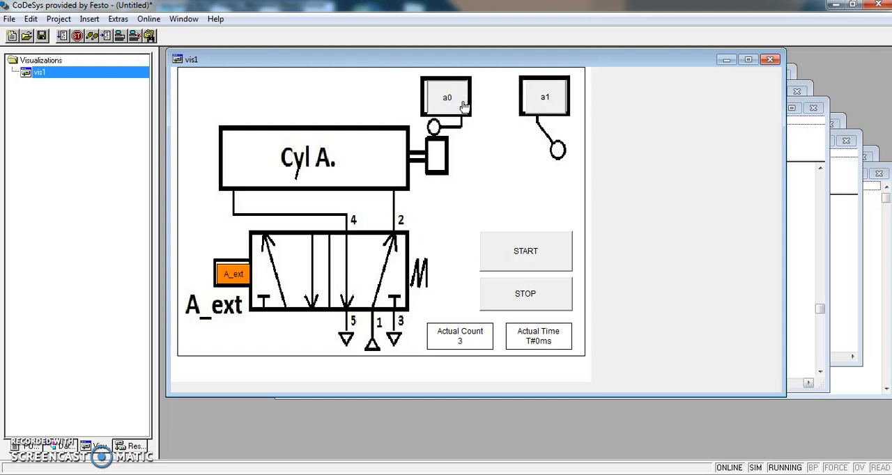
click(532, 103)
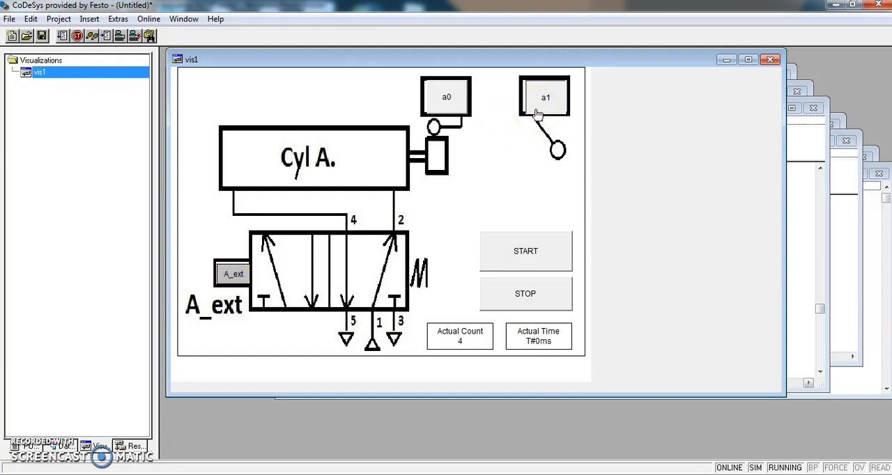
click(449, 101)
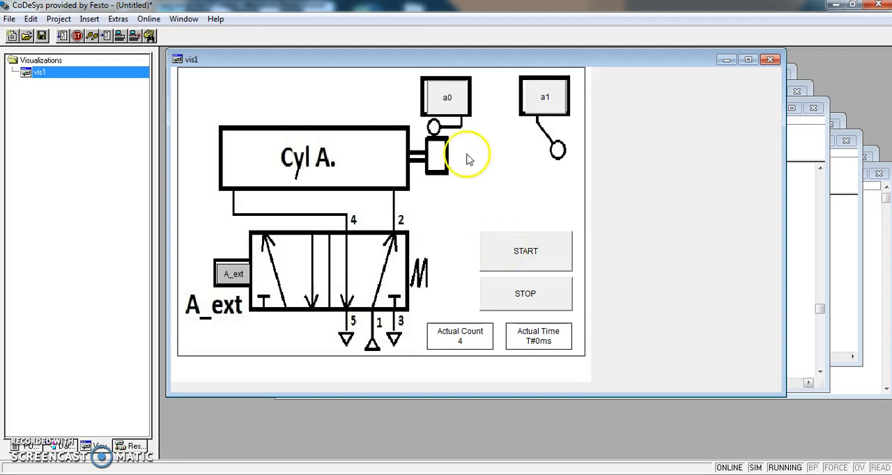
- Start the sequence again, run one cycle with a1 and a0, activate a1 and trigger STOP while the timer is running
click(491, 237)
click(523, 108)
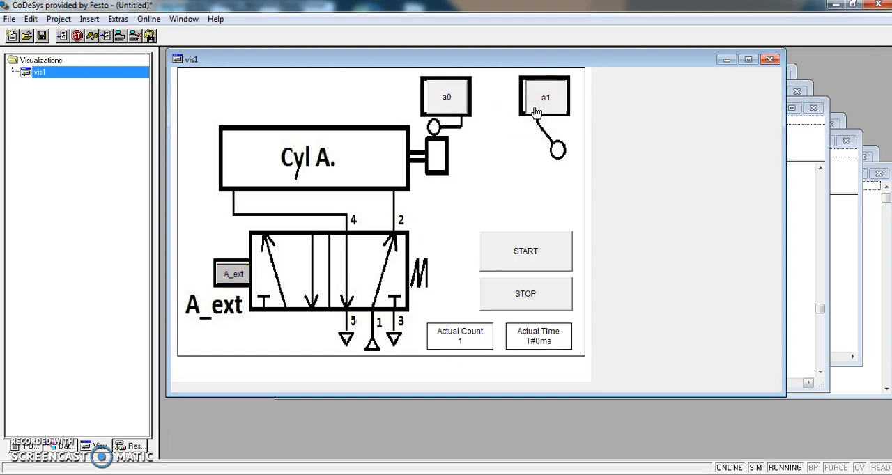
click(459, 106)
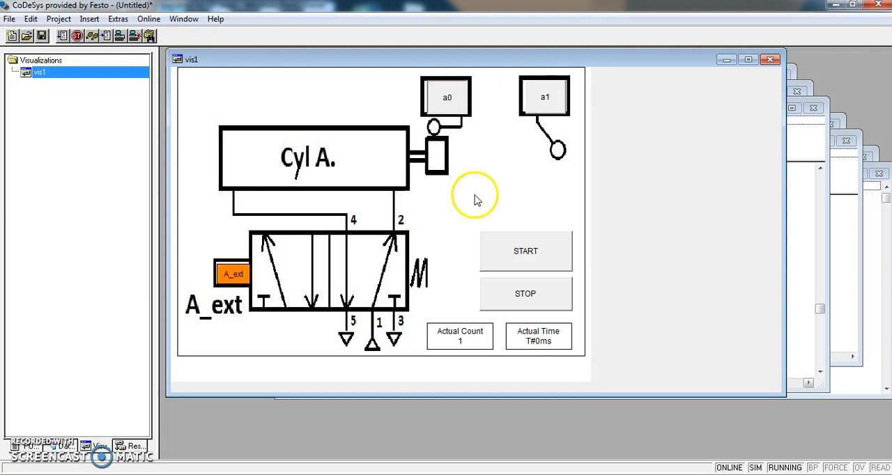
click(532, 113)
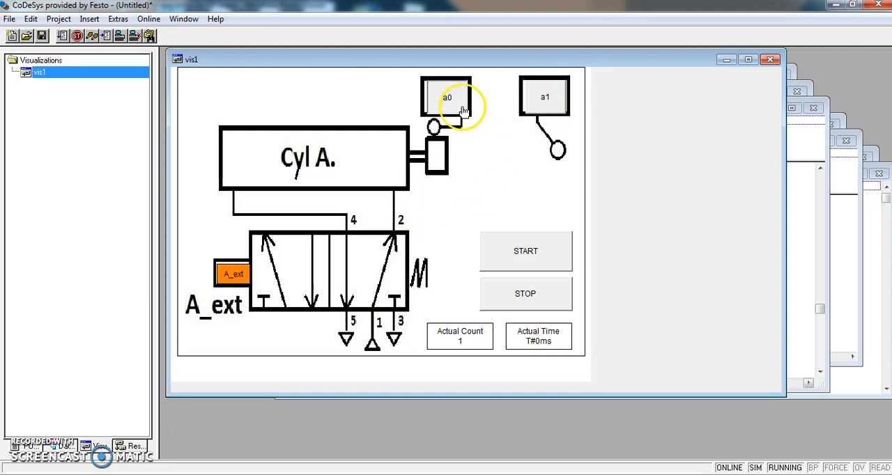
click(555, 109)
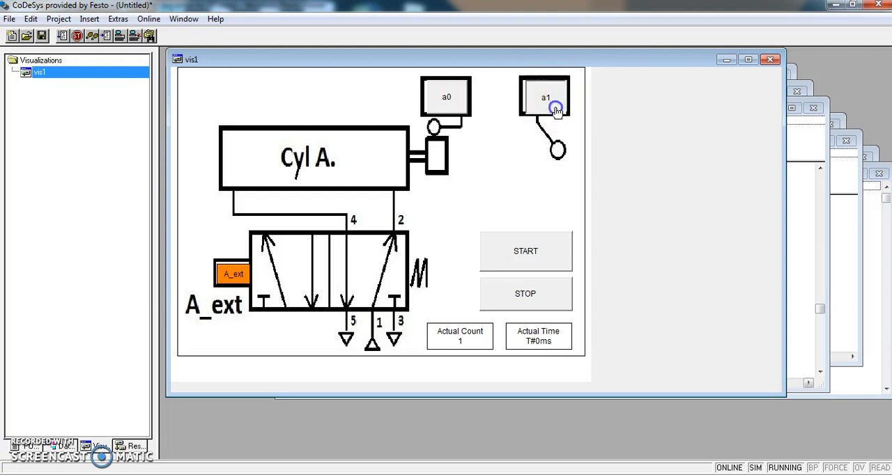
click(526, 296)
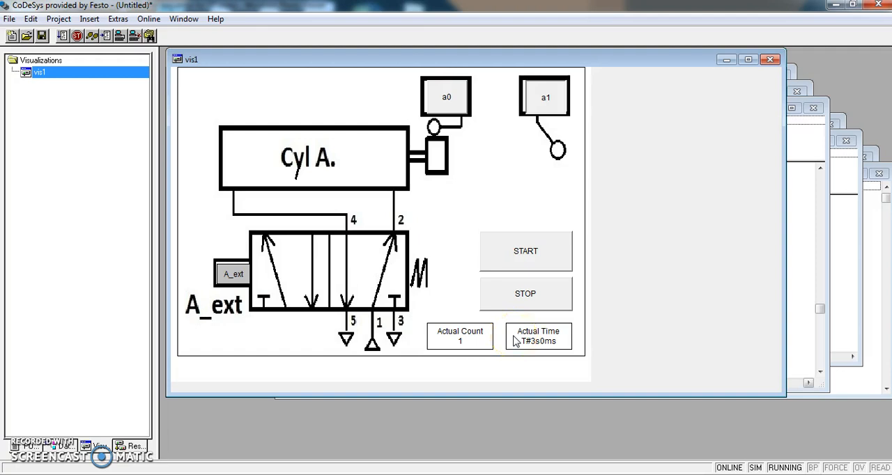
- Test restarting after the stop by triggering START, releasing a1, activating a0 and triggering START again
click(514, 269)
click(514, 269)
click(544, 105)
click(460, 102)
click(520, 234)
click(521, 245)
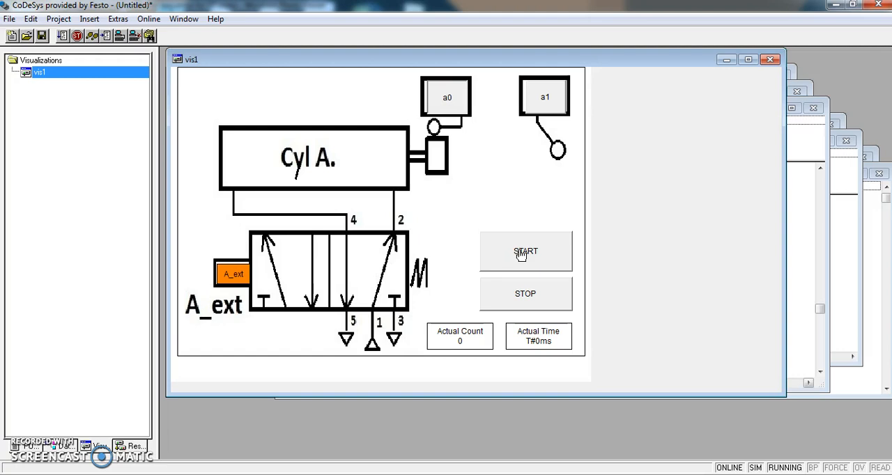
- Log out of the simulation and open the Start_Stop program for editing
click(147, 24)
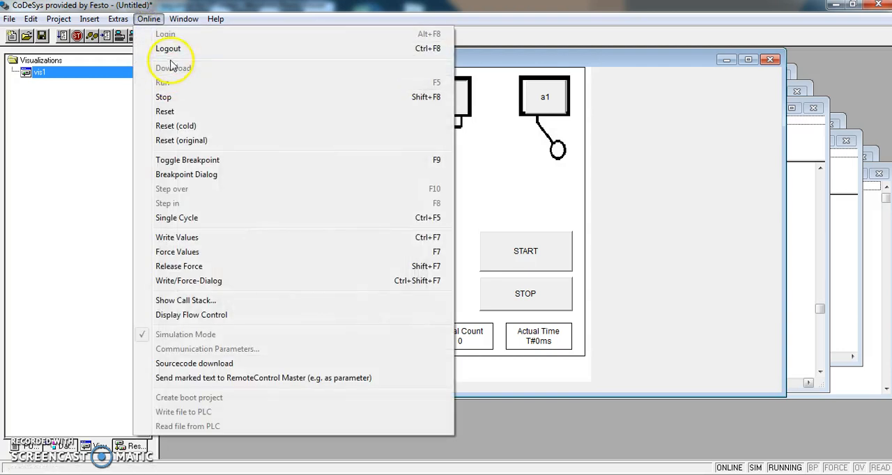
click(169, 51)
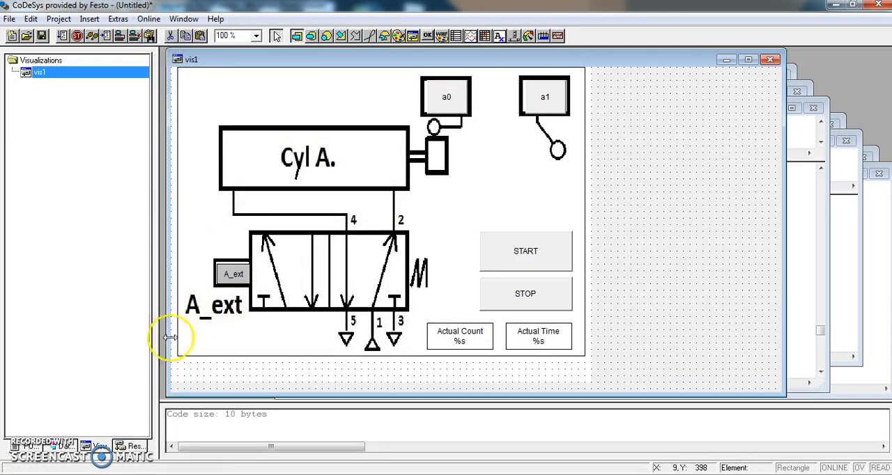
click(18, 446)
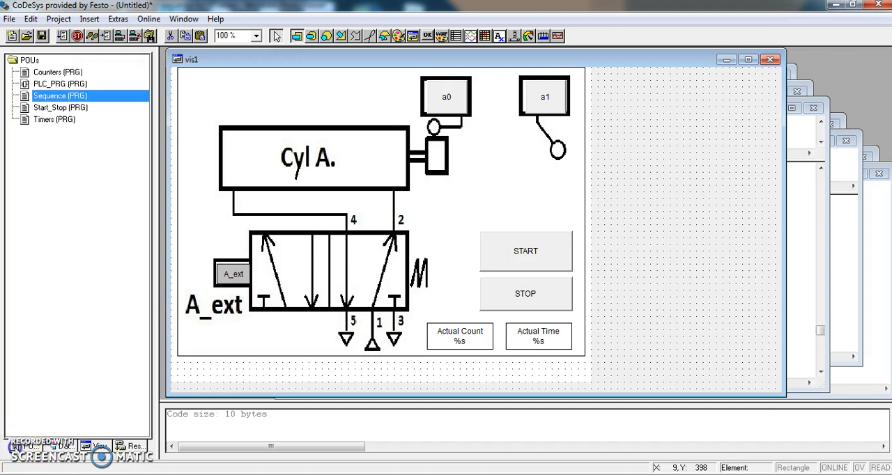
double_click(60, 107)
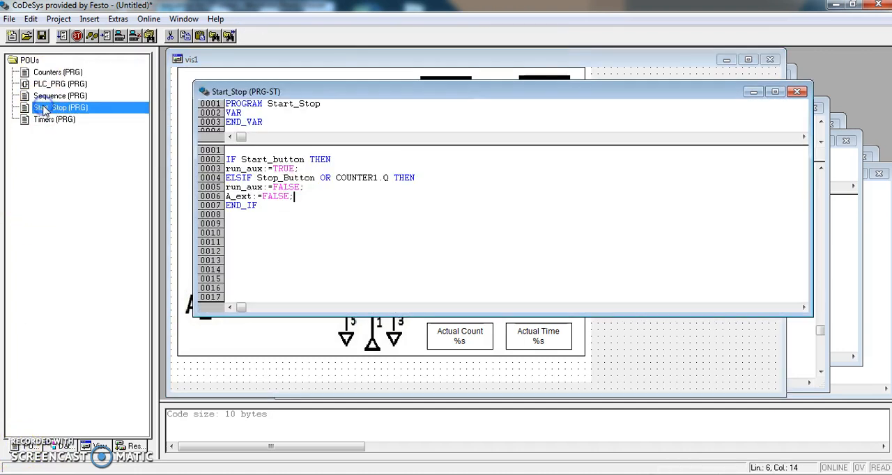
- Add the line Timer1_input:=FALSE; below A_ext:=FALSE; in the ELSIF branch of Start_Stop, picking the variable from the global variables
click(296, 195)
key(Return)
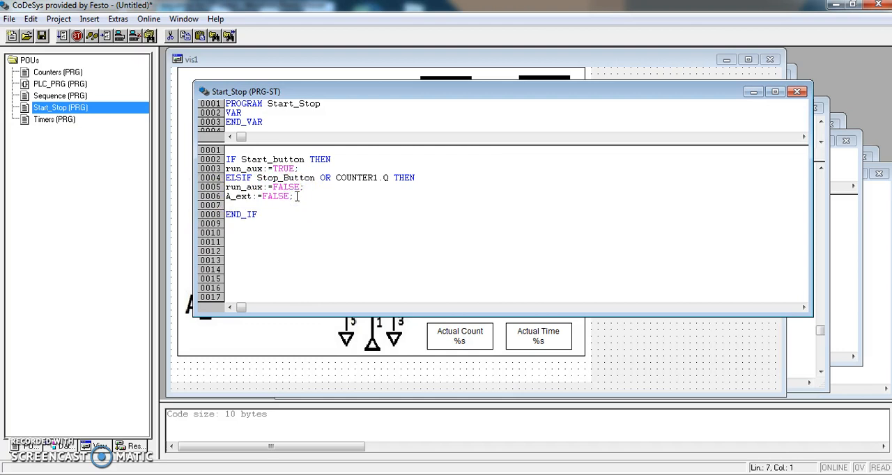
key(F2)
drag(570, 220, 571, 255)
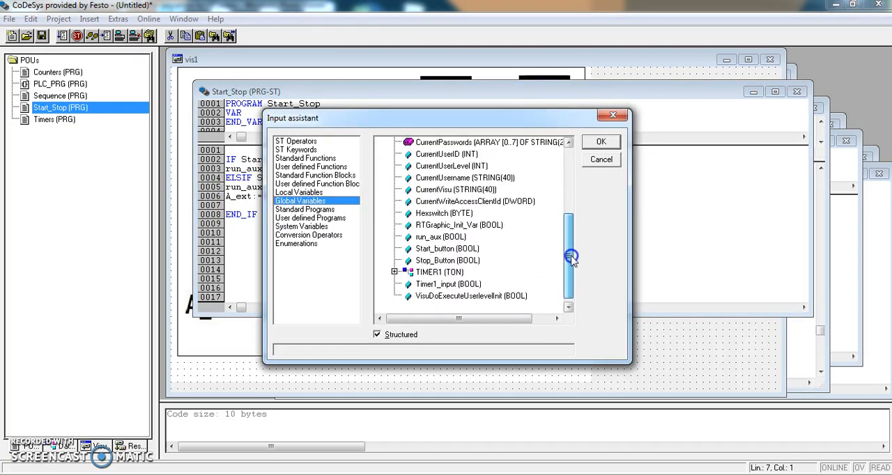
click(449, 284)
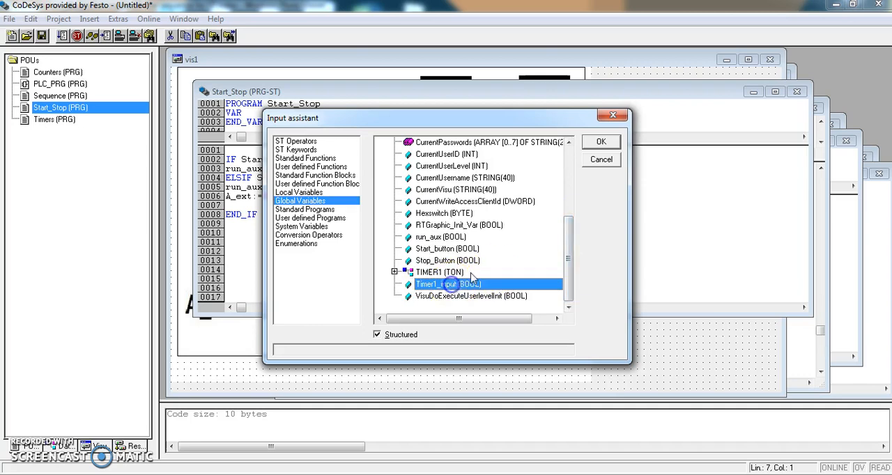
click(601, 143)
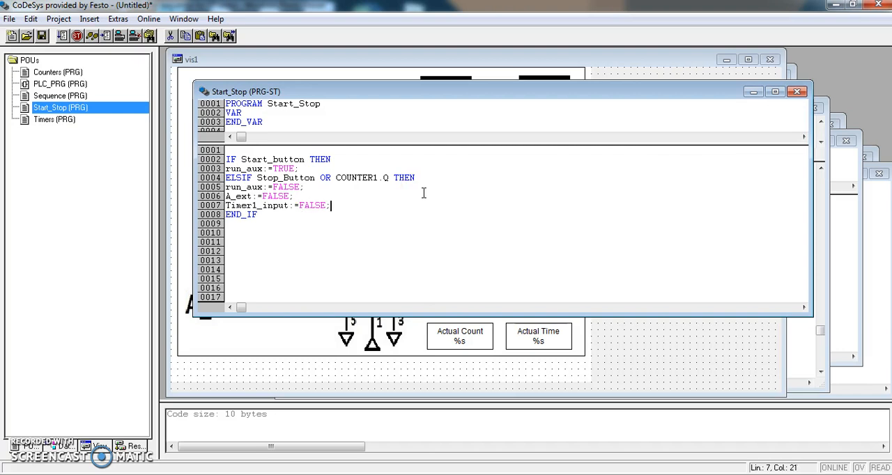
- Build the project to check the edited Start_Stop code for errors
click(349, 245)
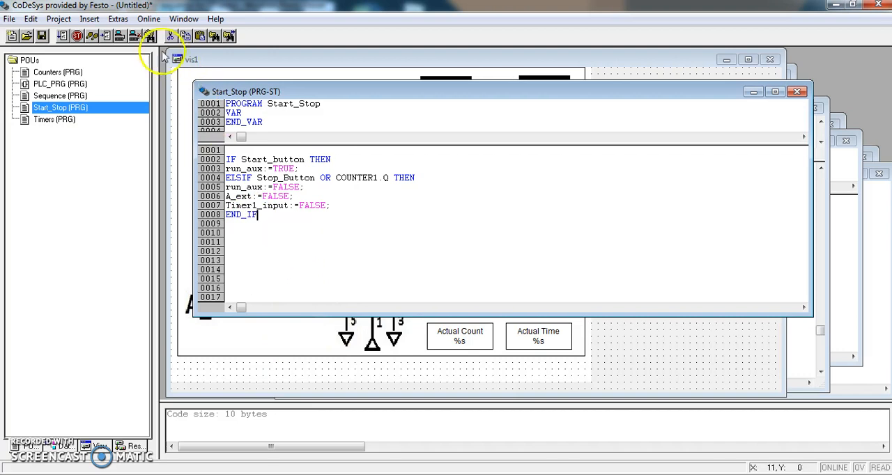
click(58, 18)
click(75, 34)
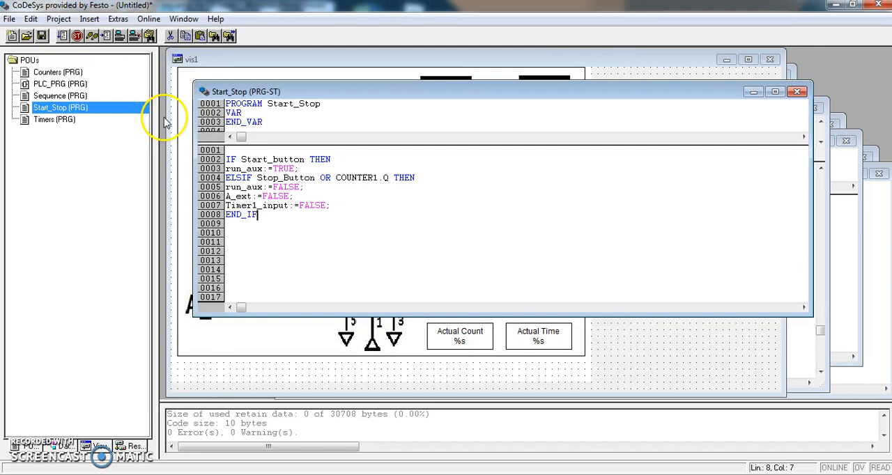